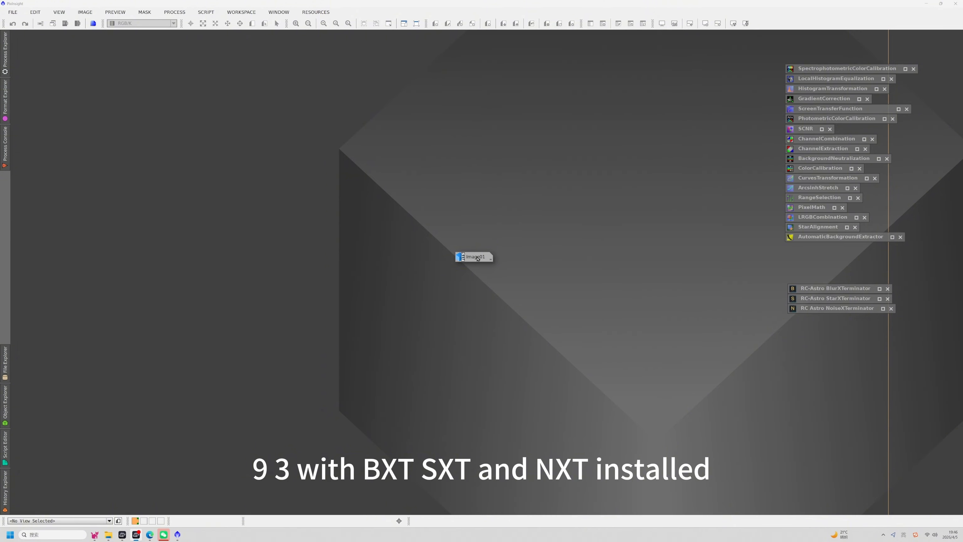
# Step: Restore the minimized image window and rename the image identifier to M42
pyautogui.moveTo(477, 257); pyautogui.dragTo(441, 217)
pyautogui.doubleClick(440, 217)
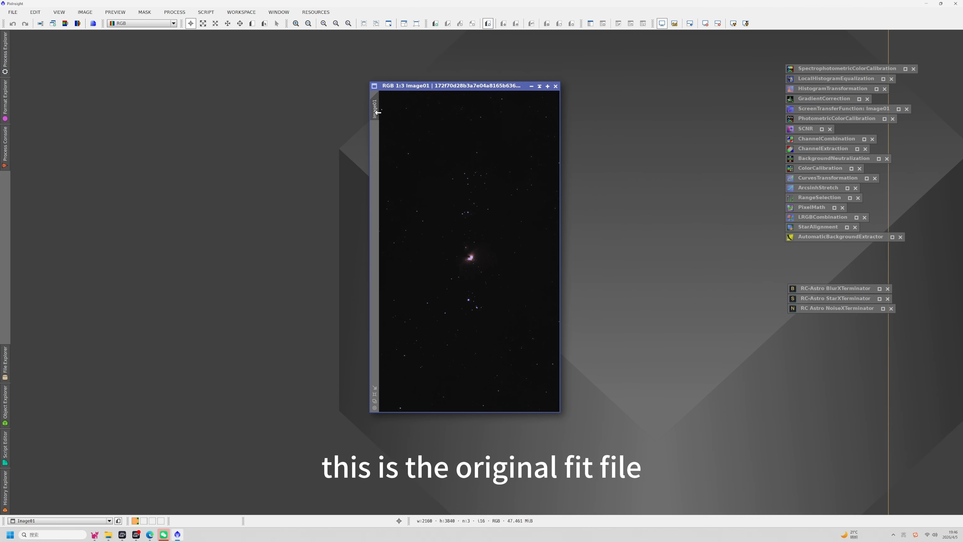
pyautogui.rightClick(377, 112)
pyautogui.click(414, 147)
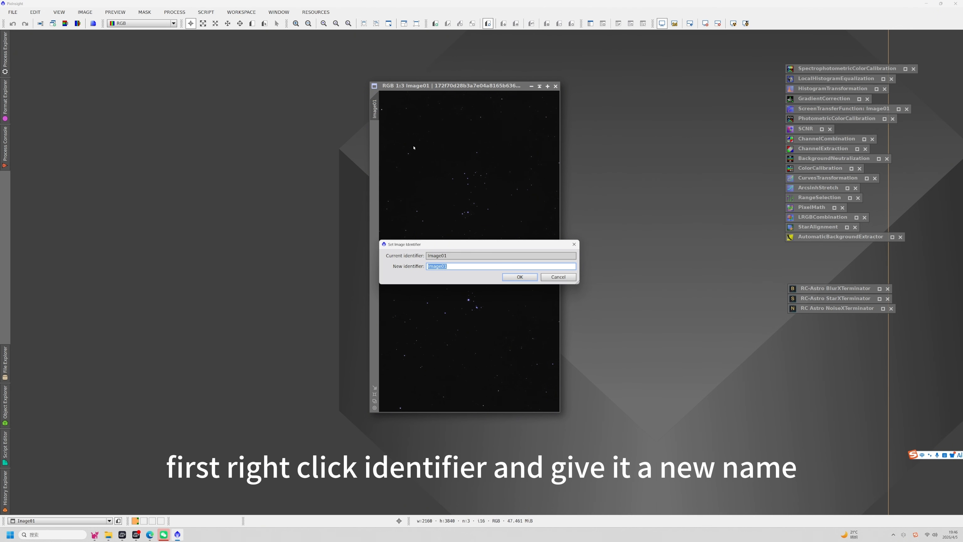
pyautogui.write('M42')
pyautogui.click(511, 278)
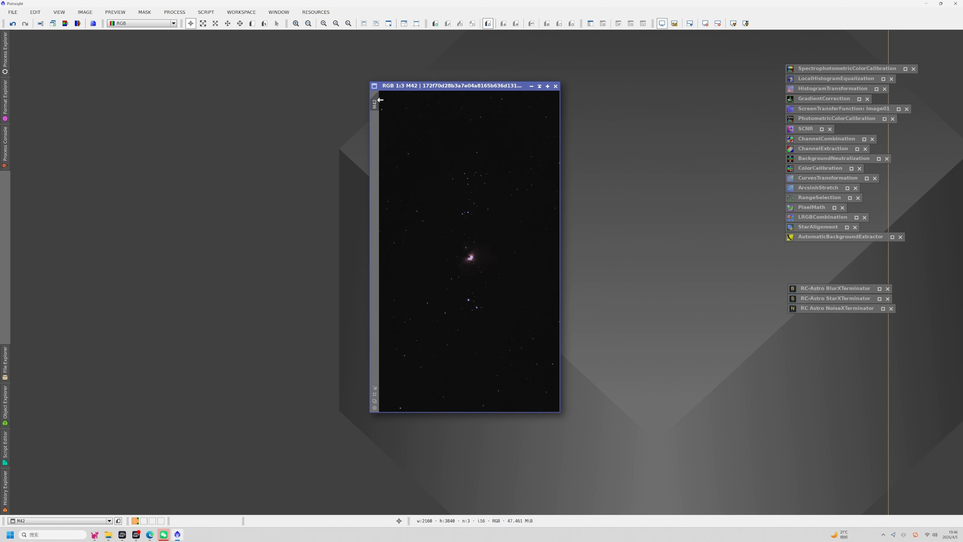
pyautogui.click(4, 59)
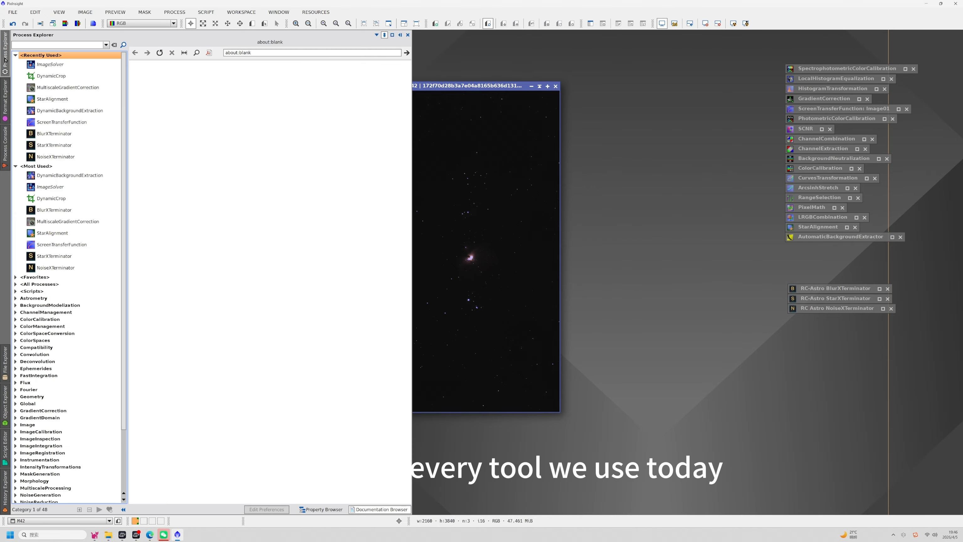
pyautogui.click(25, 46)
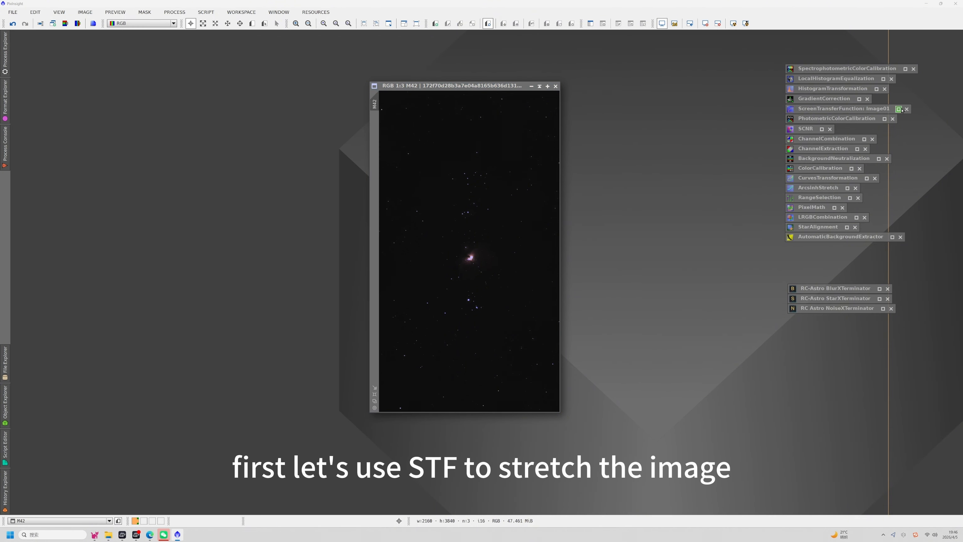
# Step: Auto-stretch the M42 preview with ScreenTransferFunction, unlink the RGB channels, and auto-stretch it again
pyautogui.click(898, 109)
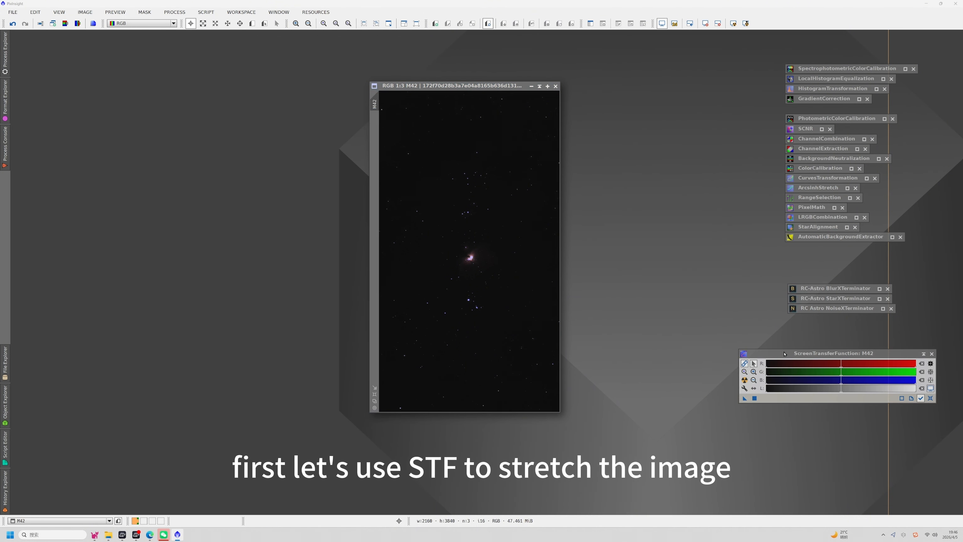
pyautogui.moveTo(784, 354); pyautogui.dragTo(618, 182)
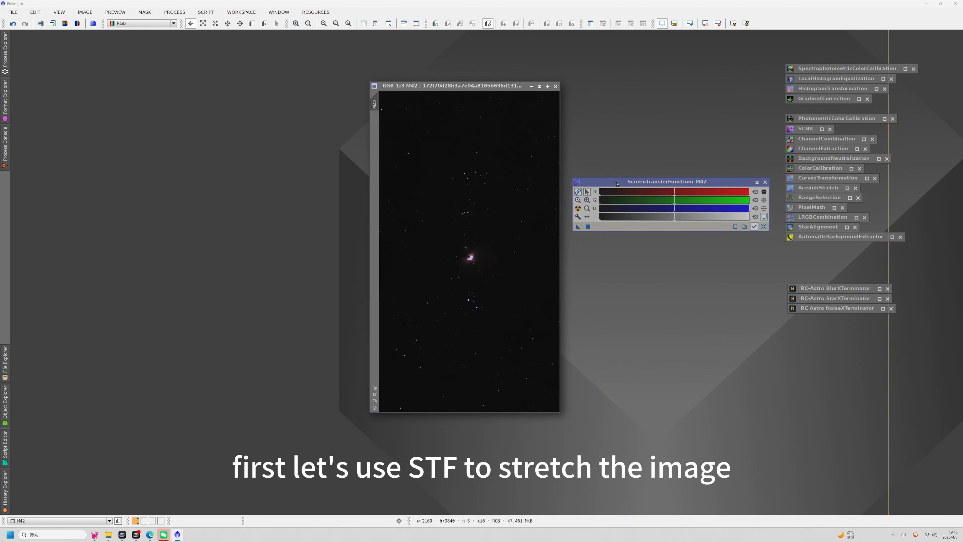
pyautogui.click(578, 209)
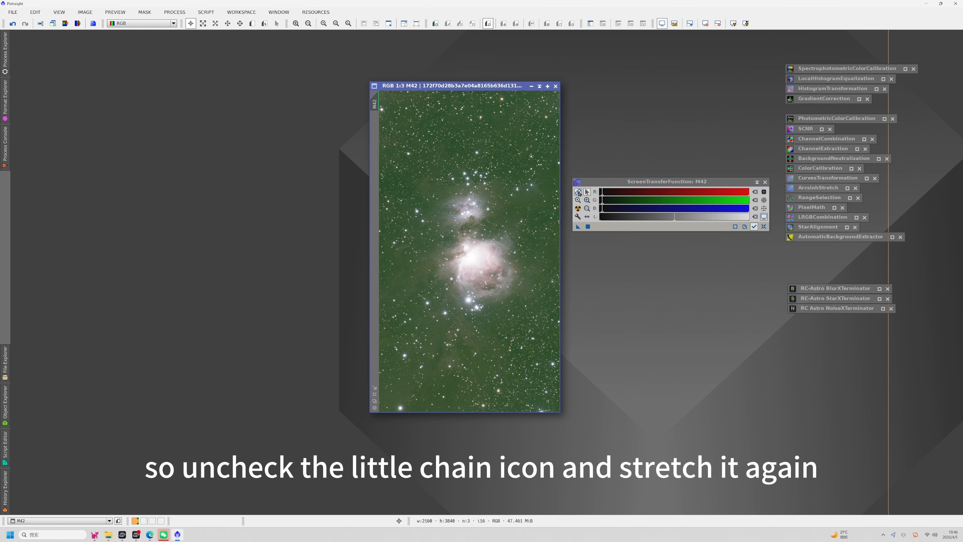
pyautogui.click(578, 192)
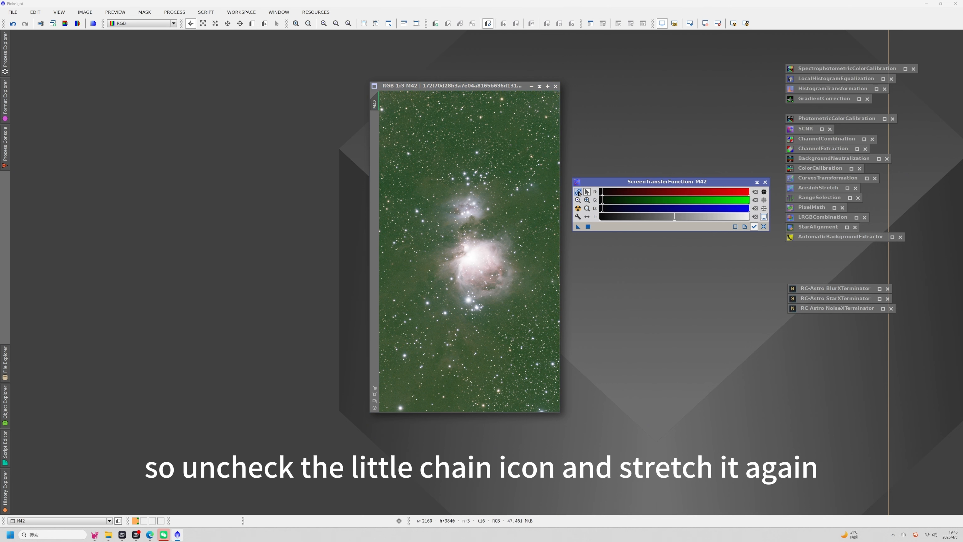
pyautogui.click(578, 209)
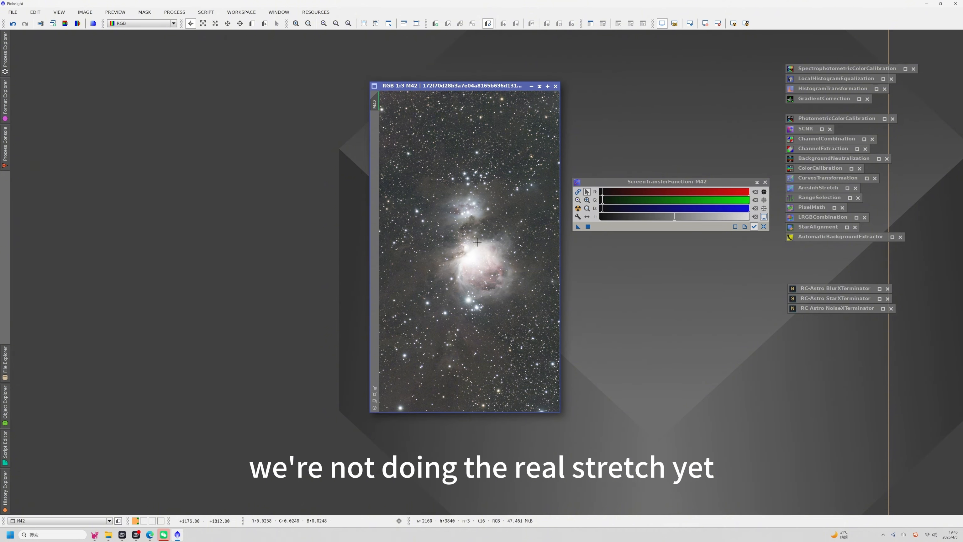
pyautogui.click(758, 182)
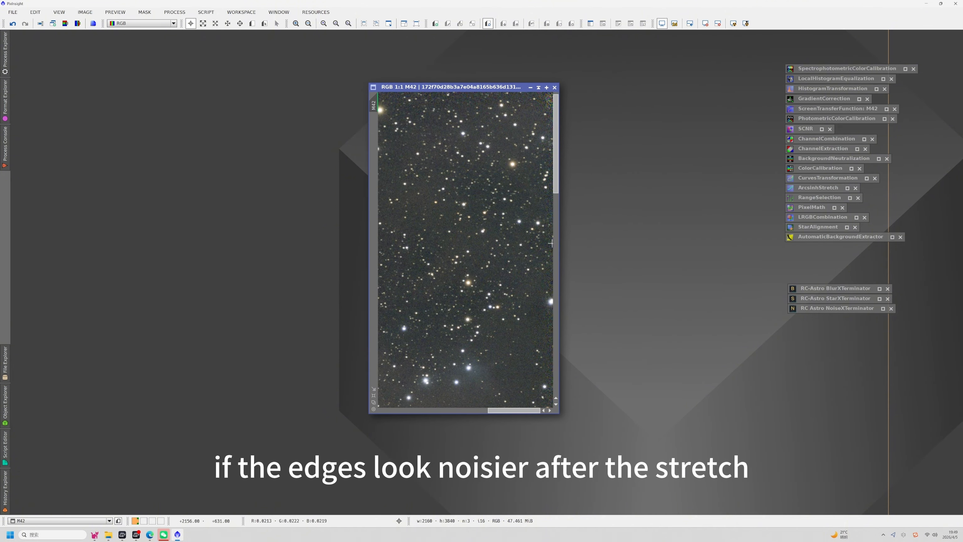
# Step: Trim the noisy edges of M42 with DynamicCrop to about 1971 × 3648 pixels
pyautogui.scroll(-2, 525, 241)
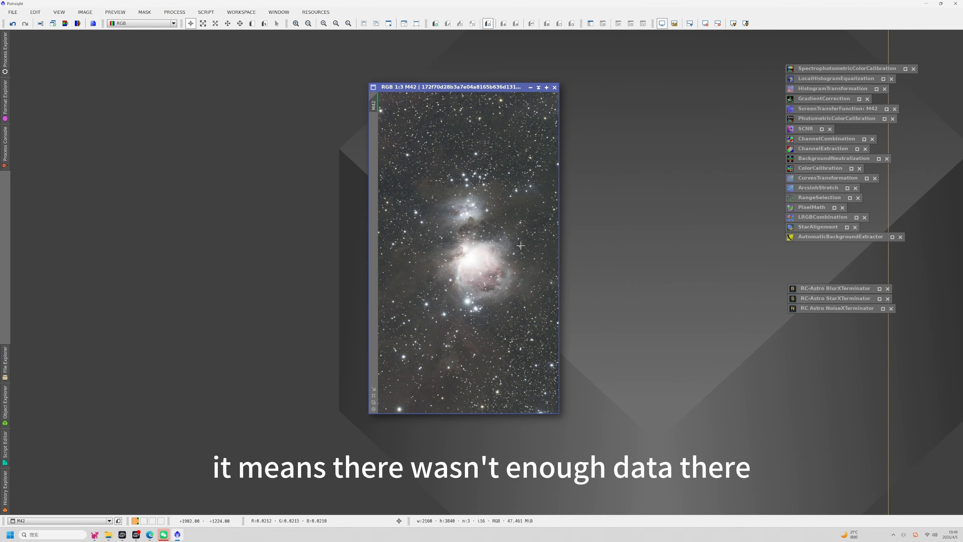
pyautogui.click(175, 12)
pyautogui.moveTo(183, 25)
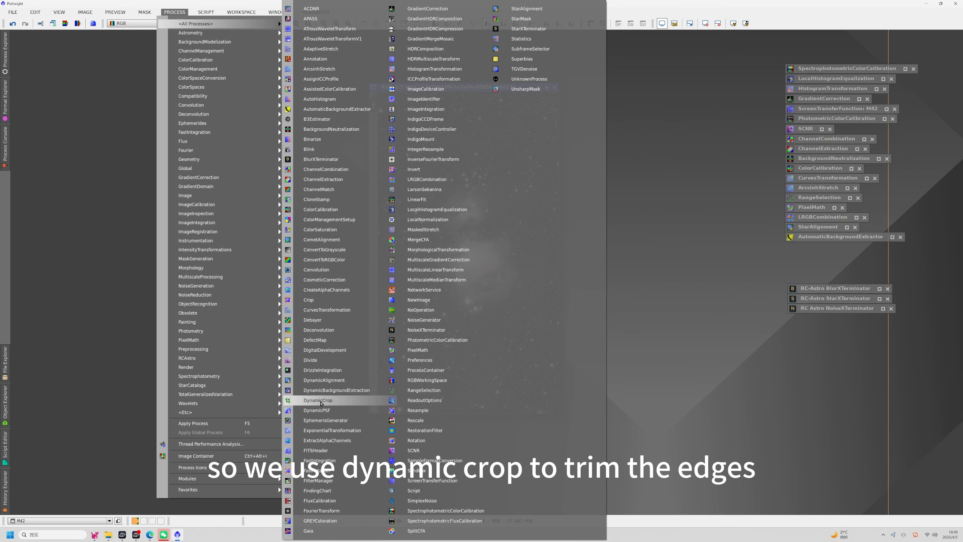
pyautogui.click(320, 404)
pyautogui.moveTo(384, 100); pyautogui.dragTo(549, 406)
pyautogui.doubleClick(483, 225)
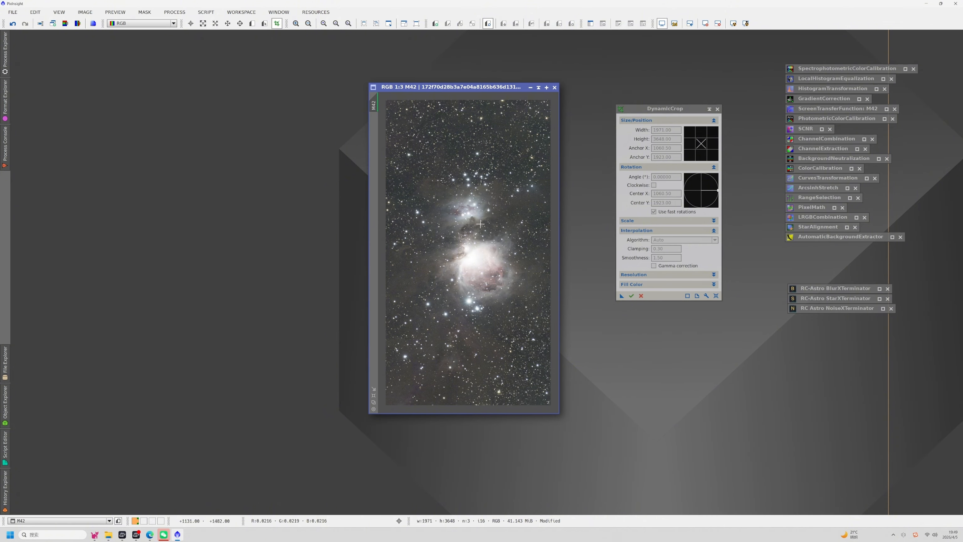
pyautogui.click(716, 108)
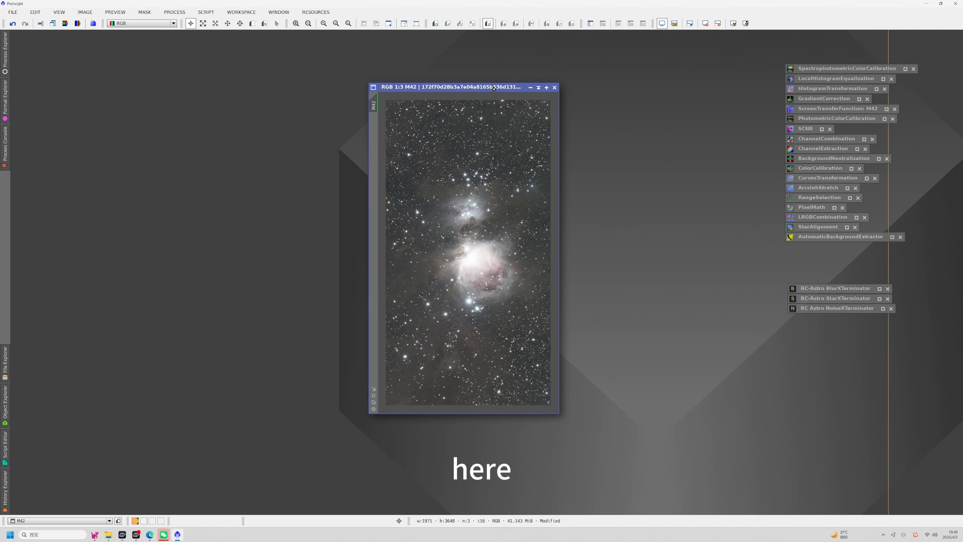
# Step: Apply GradientCorrection to M42 with gradient model generation enabled, and compare the image before and after the correction
pyautogui.click(859, 99)
pyautogui.moveTo(671, 148); pyautogui.dragTo(668, 148)
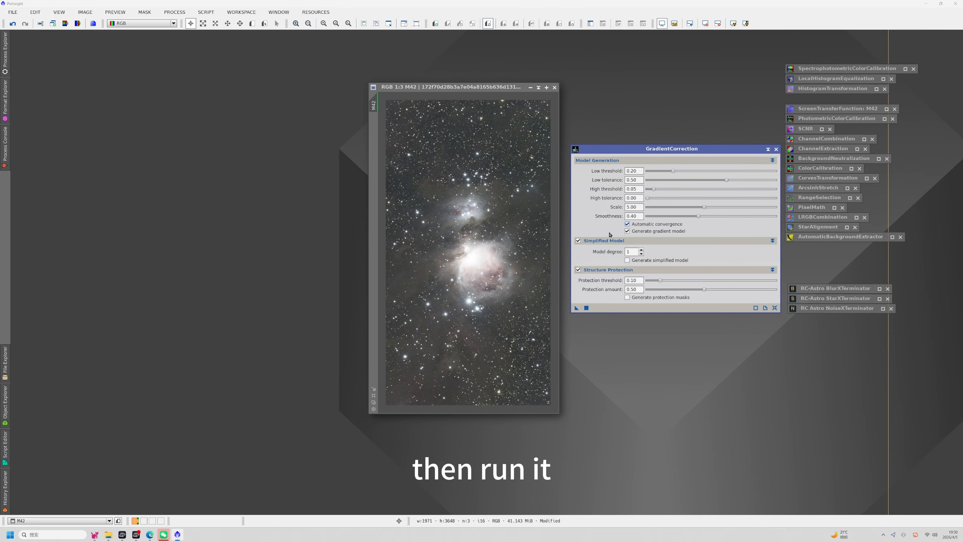
pyautogui.moveTo(576, 308); pyautogui.dragTo(456, 282)
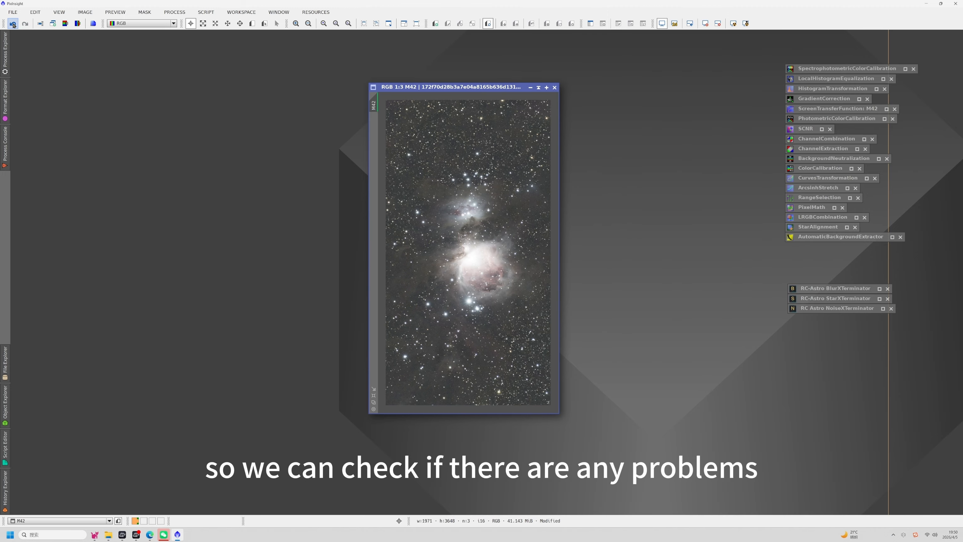
pyautogui.click(13, 24)
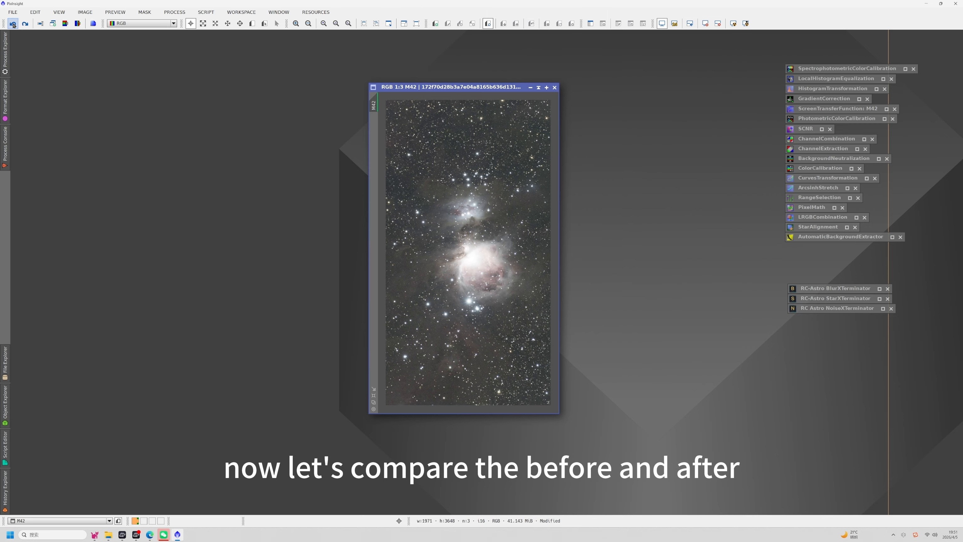
pyautogui.click(25, 23)
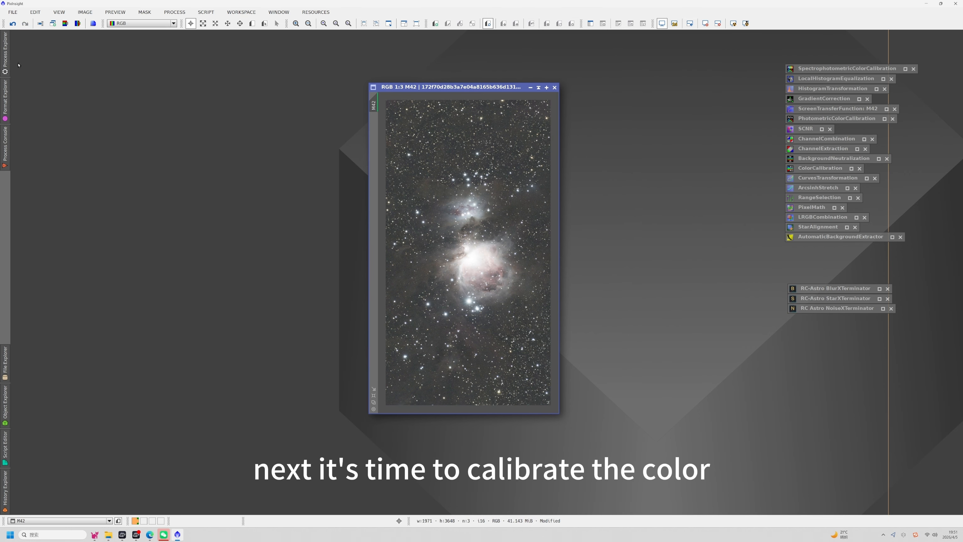
# Step: Start ImageSolver on the active M42 image and search the online coordinates for the object M42
pyautogui.click(5, 53)
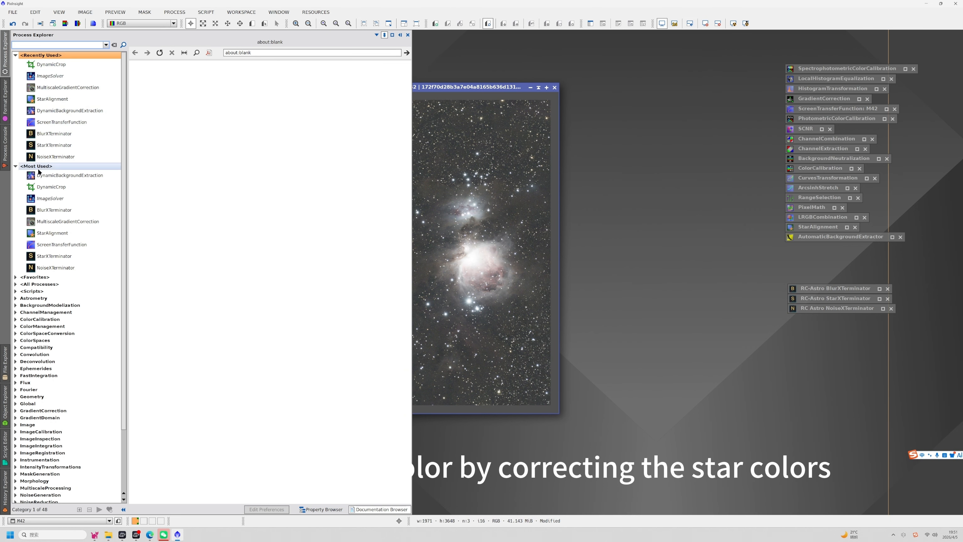
pyautogui.doubleClick(46, 78)
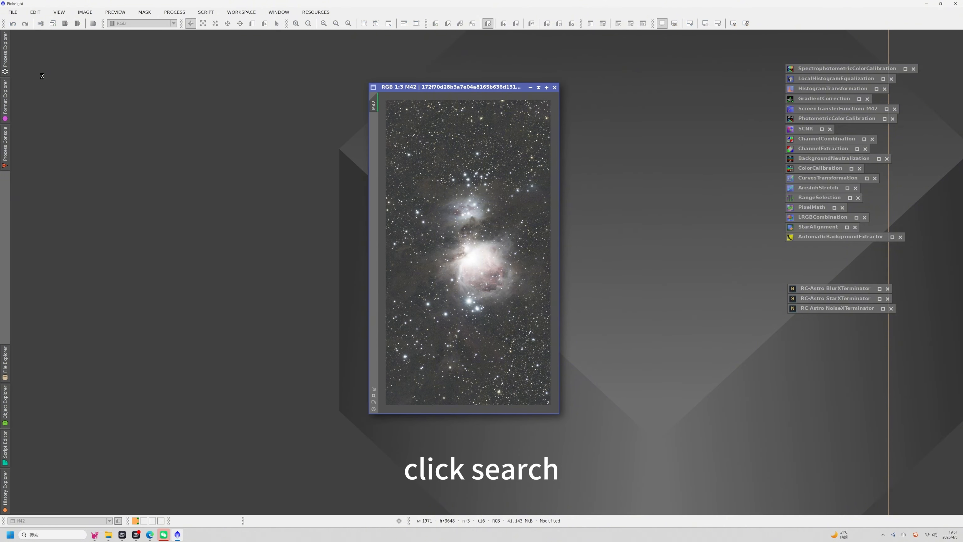
pyautogui.moveTo(446, 118); pyautogui.dragTo(649, 86)
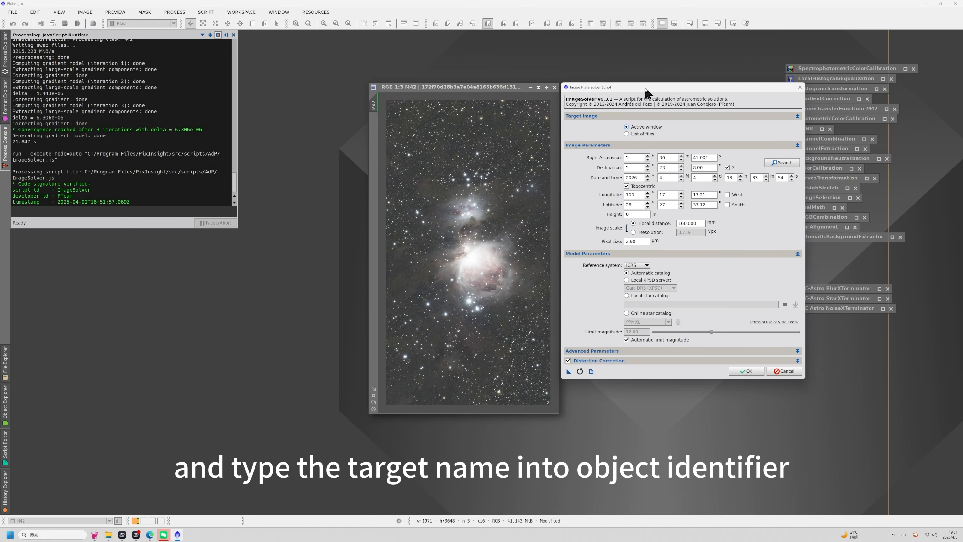
pyautogui.click(781, 163)
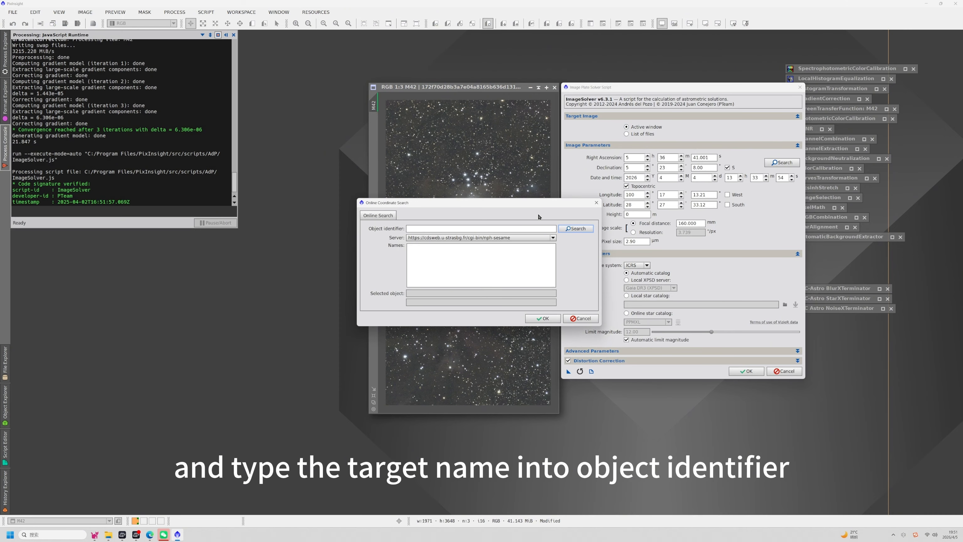
pyautogui.click(528, 228)
pyautogui.write('M')
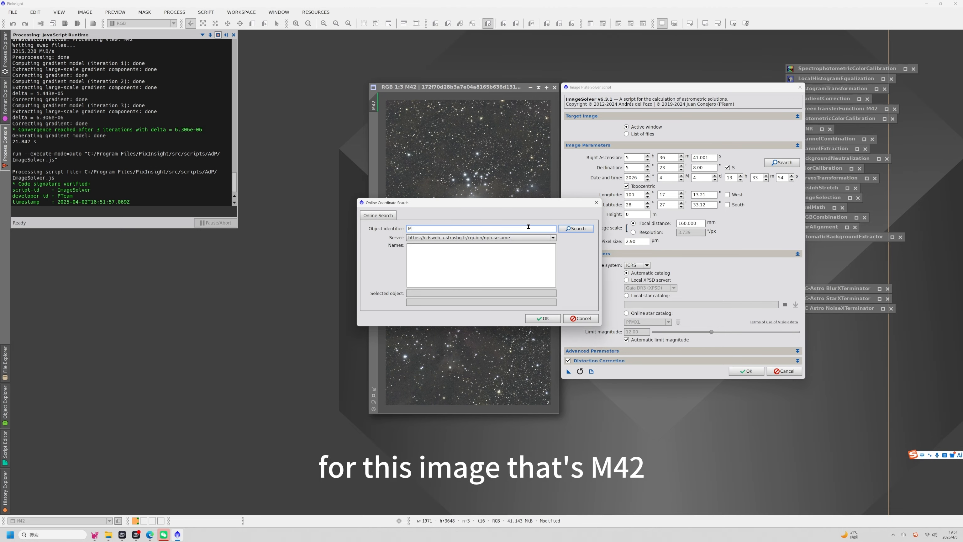
pyautogui.write('42')
pyautogui.click(575, 228)
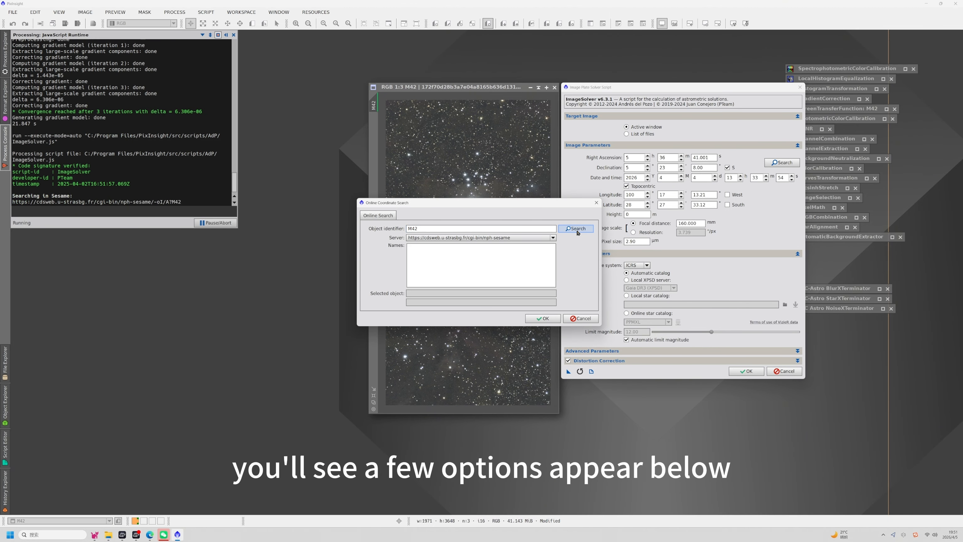
# Step: Use the coordinates of MESSIER 042 from the search results and plate-solve the image
pyautogui.click(410, 254)
pyautogui.click(436, 261)
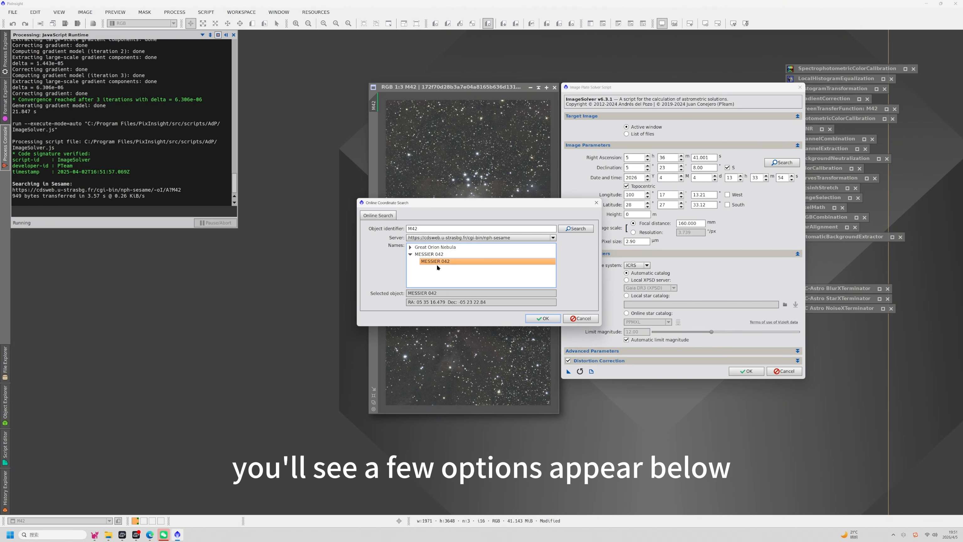
pyautogui.click(543, 318)
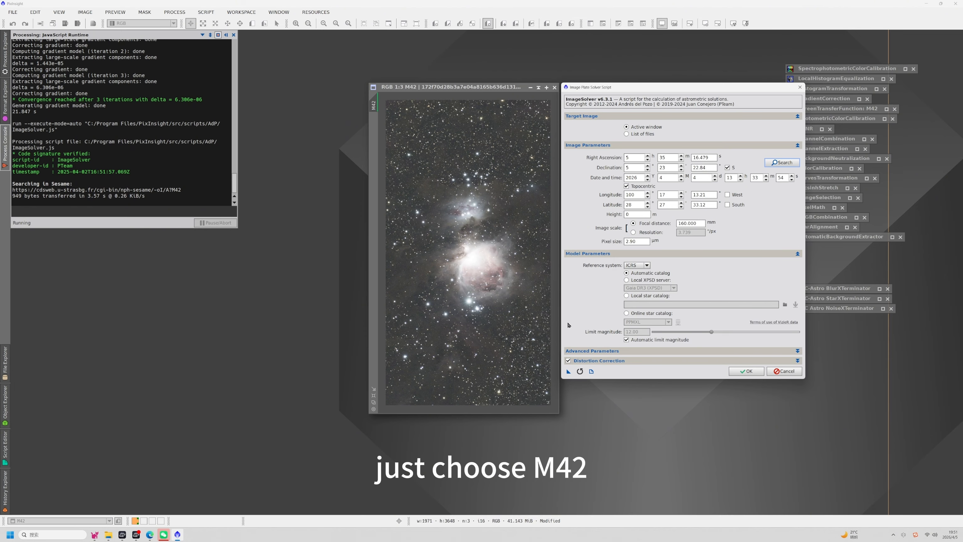
pyautogui.click(746, 371)
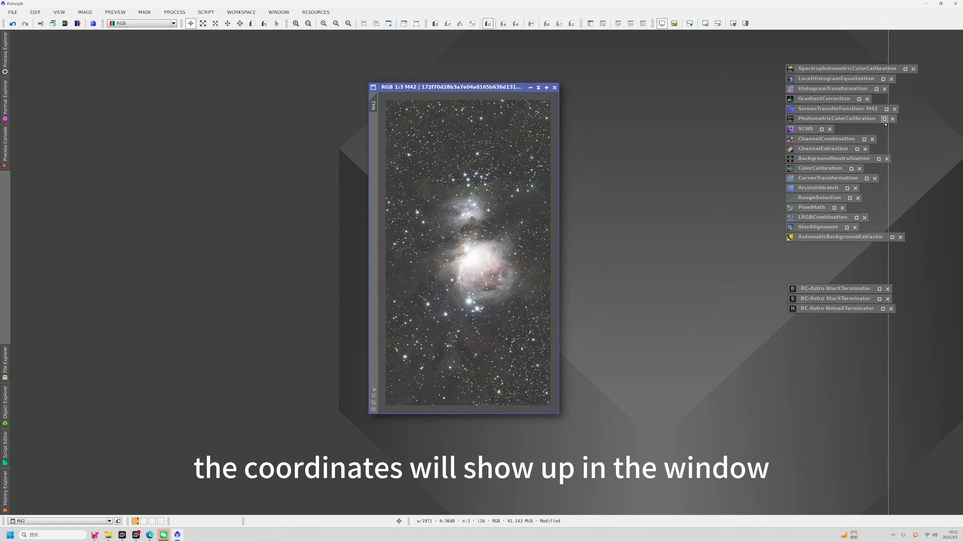
# Step: Calibrate the colours of M42 with PhotometricColorCalibration using the Average Spiral Galaxy white reference, and close the result graphs
pyautogui.click(884, 119)
pyautogui.moveTo(774, 123); pyautogui.dragTo(669, 94)
pyautogui.moveTo(573, 275); pyautogui.dragTo(509, 279)
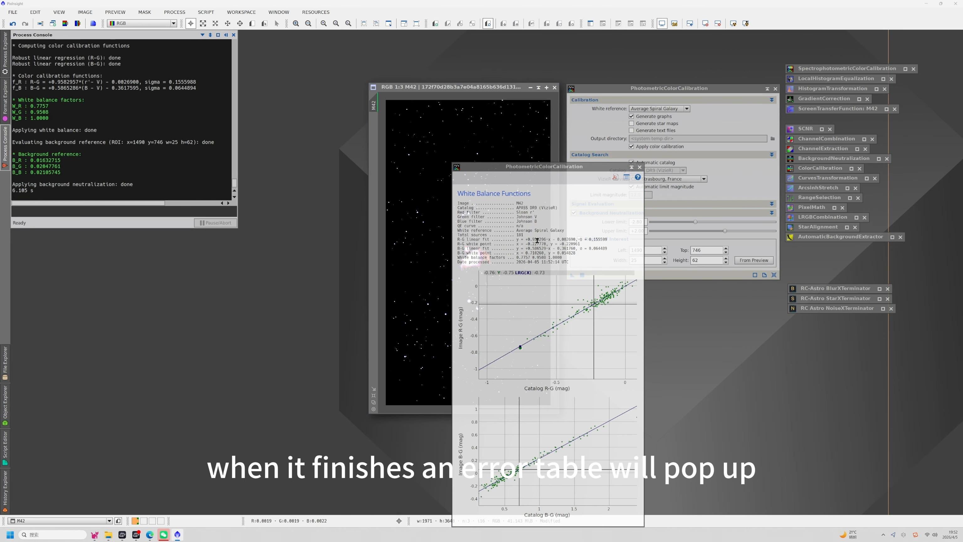
pyautogui.moveTo(559, 108); pyautogui.dragTo(559, 101)
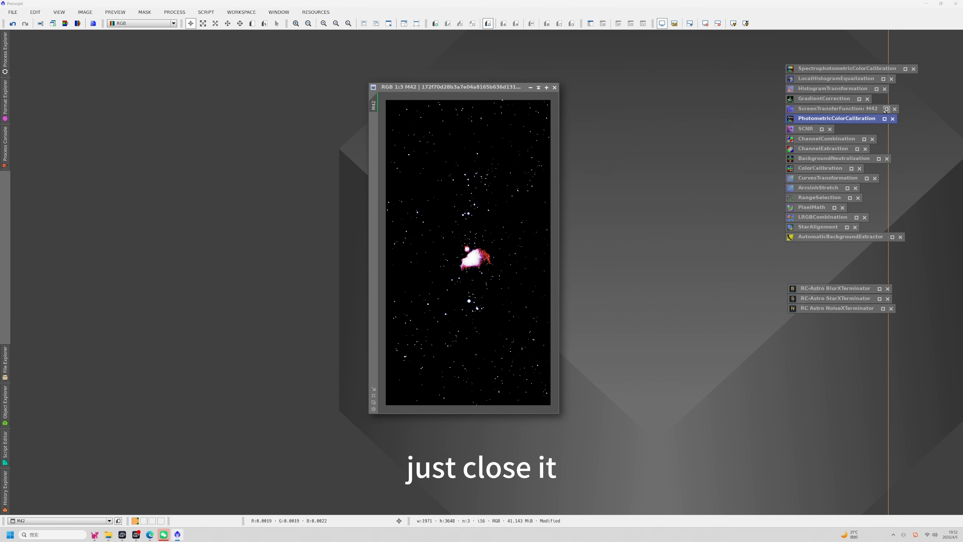
# Step: Relink the RGB channels in ScreenTransferFunction and auto-stretch the colour-calibrated M42 preview
pyautogui.click(886, 110)
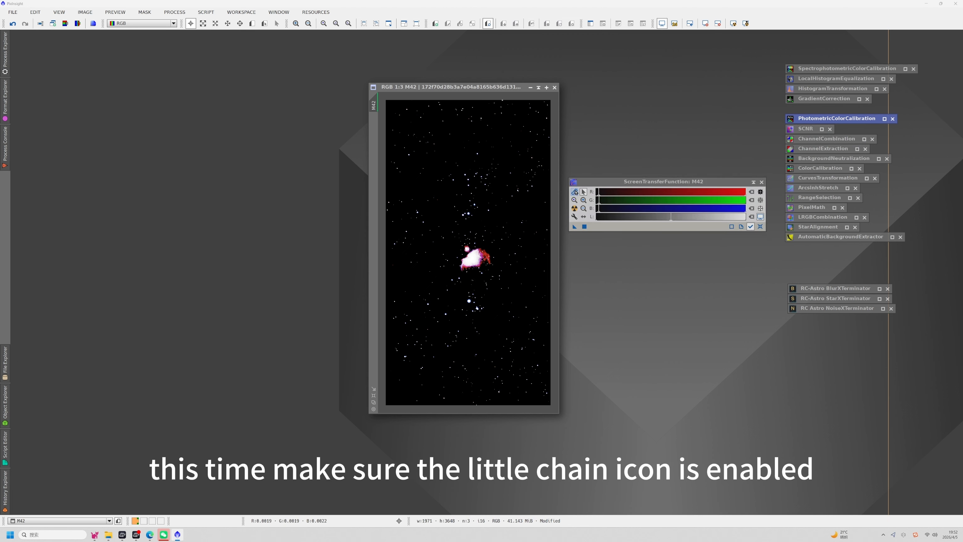
pyautogui.click(574, 193)
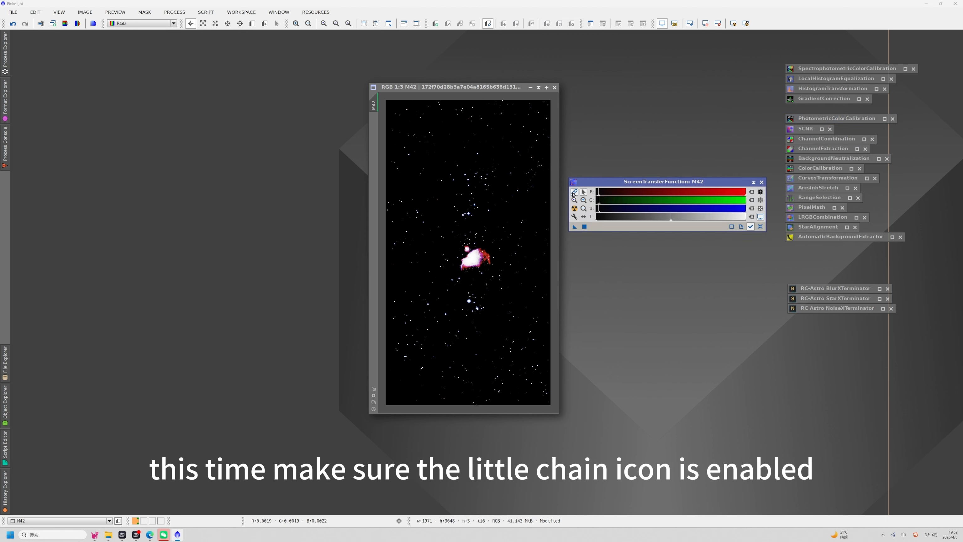
pyautogui.click(575, 208)
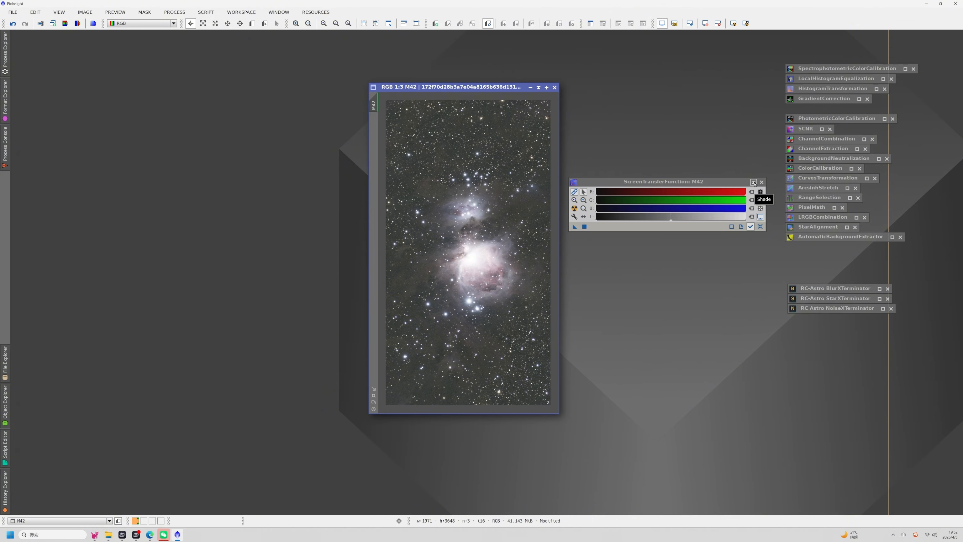
pyautogui.click(754, 183)
# Step: Deconvolve M42 with BlurXTerminator using Sharpen Stars 0.25, Sharpen Nonstellar 0.90 and Automatic PSF
pyautogui.click(879, 288)
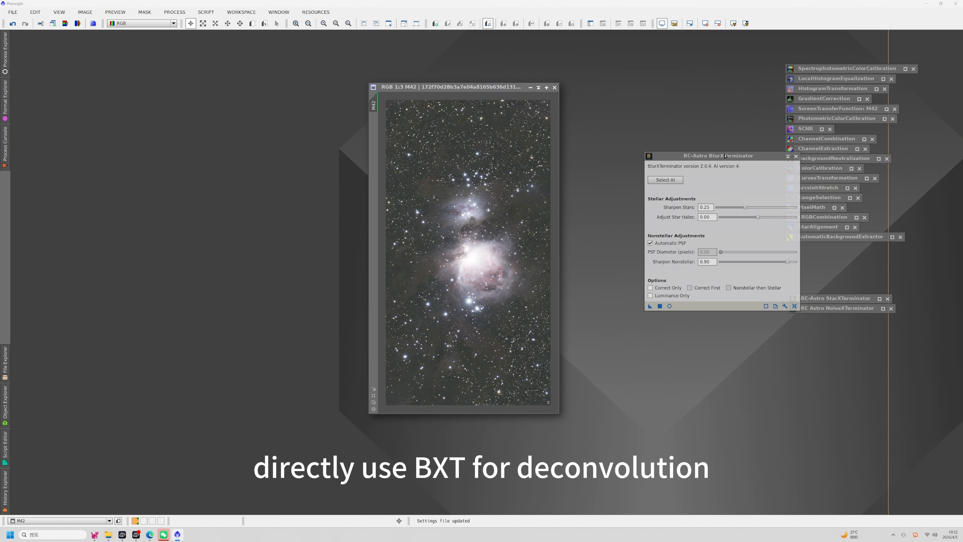
pyautogui.moveTo(709, 155); pyautogui.dragTo(665, 138)
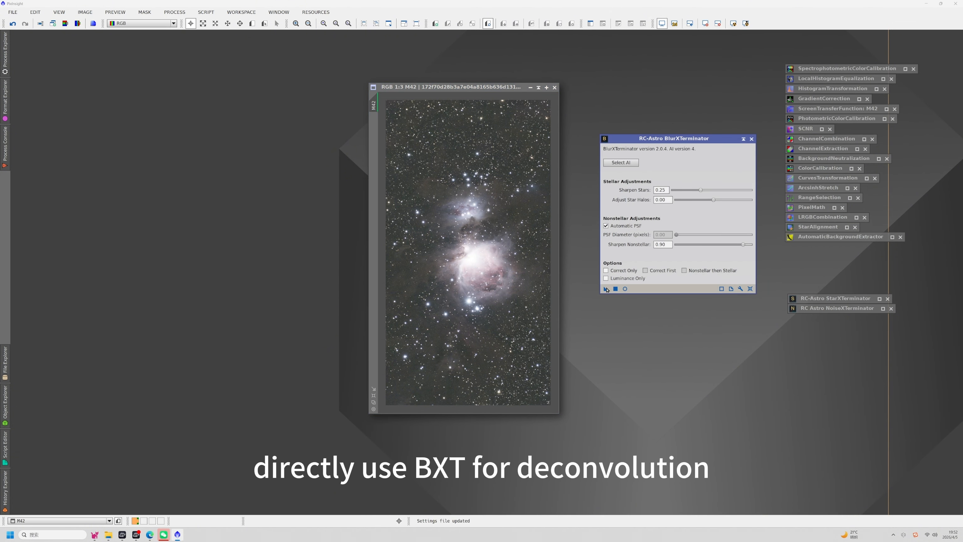
pyautogui.moveTo(607, 289); pyautogui.dragTo(511, 316)
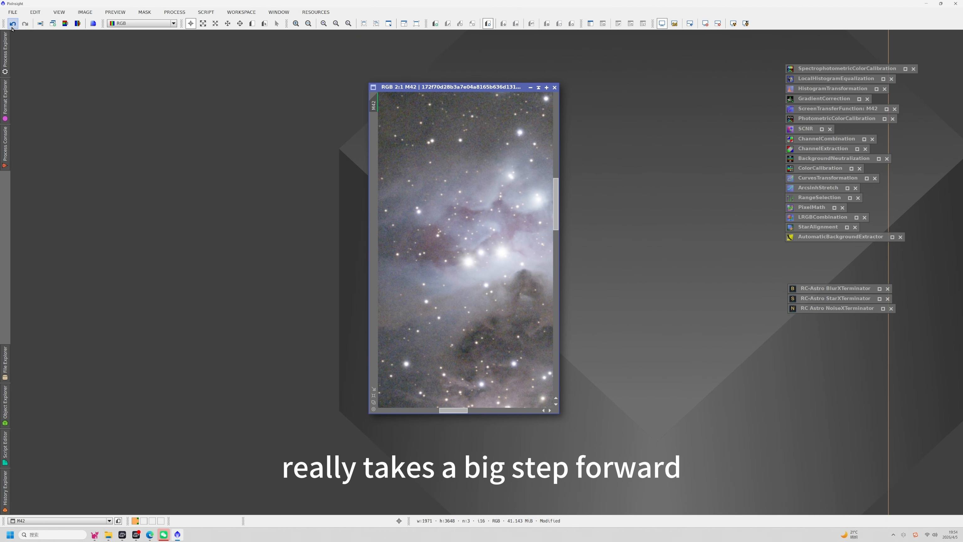
# Step: Compare M42's stars and nebula detail before and after deconvolution by undoing and redoing the sharpening
pyautogui.click(12, 25)
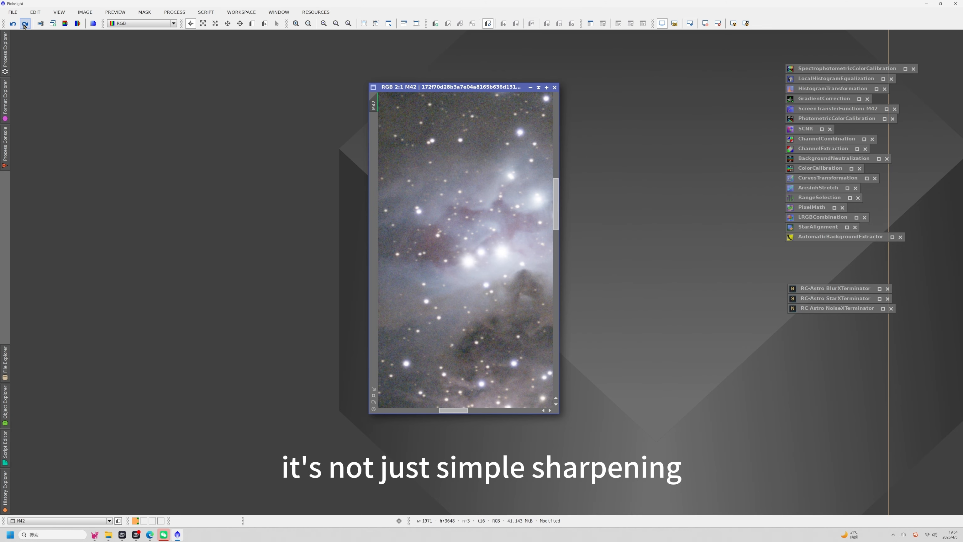
pyautogui.click(24, 23)
pyautogui.scroll(-2, 428, 204)
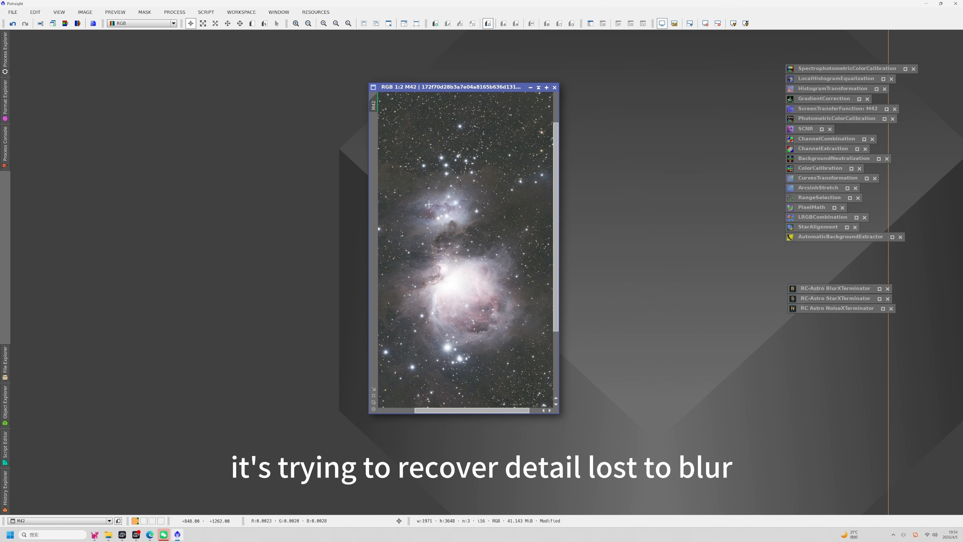
pyautogui.scroll(-1, 428, 204)
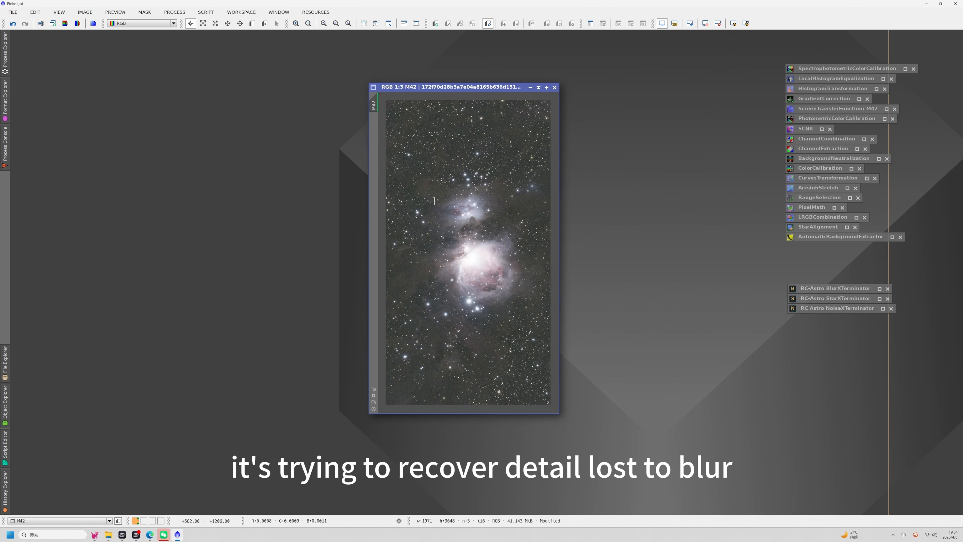
# Step: Remove the stars from M42 with StarXTerminator, with Generate Star Image enabled
pyautogui.click(879, 298)
pyautogui.moveTo(754, 215); pyautogui.dragTo(637, 143)
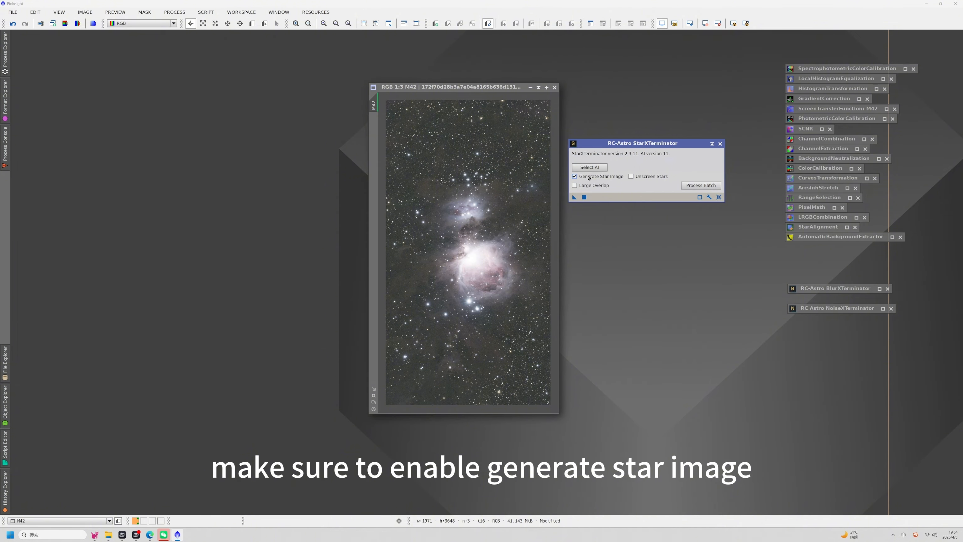
pyautogui.moveTo(574, 198); pyautogui.dragTo(505, 237)
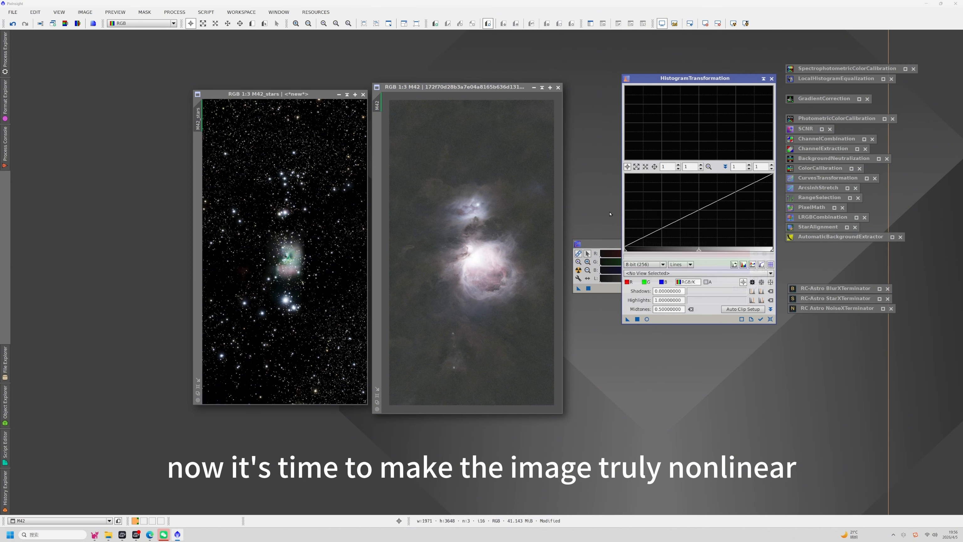
# Step: Place ScreenTransferFunction below HistogramTransformation, and minimise the M42_stars image and set it aside
pyautogui.moveTo(601, 242); pyautogui.dragTo(650, 328)
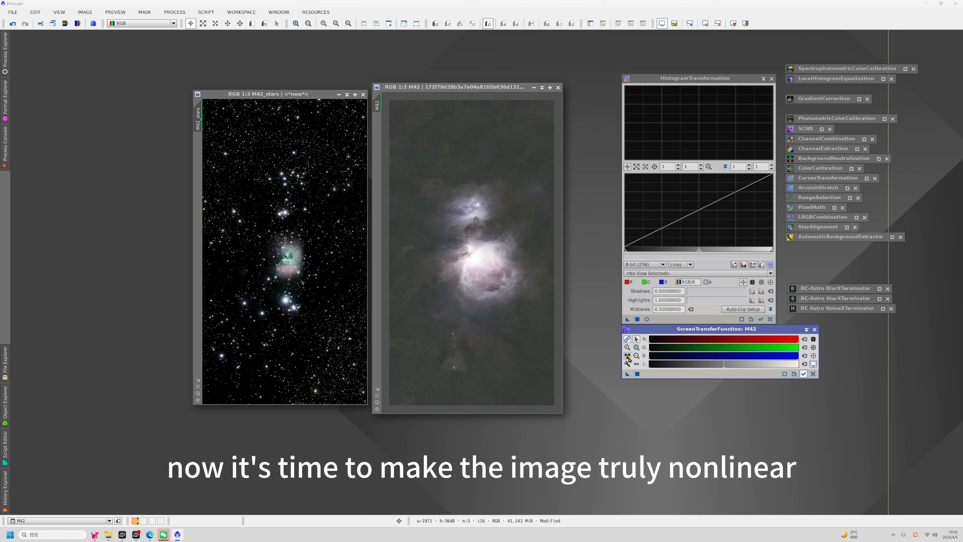
pyautogui.click(338, 94)
pyautogui.moveTo(299, 252); pyautogui.dragTo(192, 64)
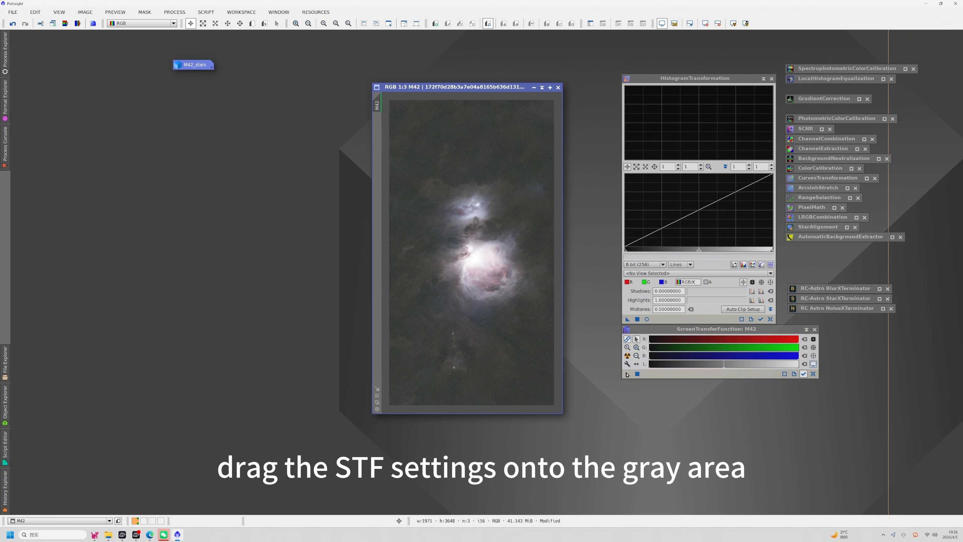
# Step: Transfer the screen stretch to HistogramTransformation, apply it permanently to the starless M42, and reset and shade ScreenTransferFunction
pyautogui.moveTo(627, 375); pyautogui.dragTo(491, 311)
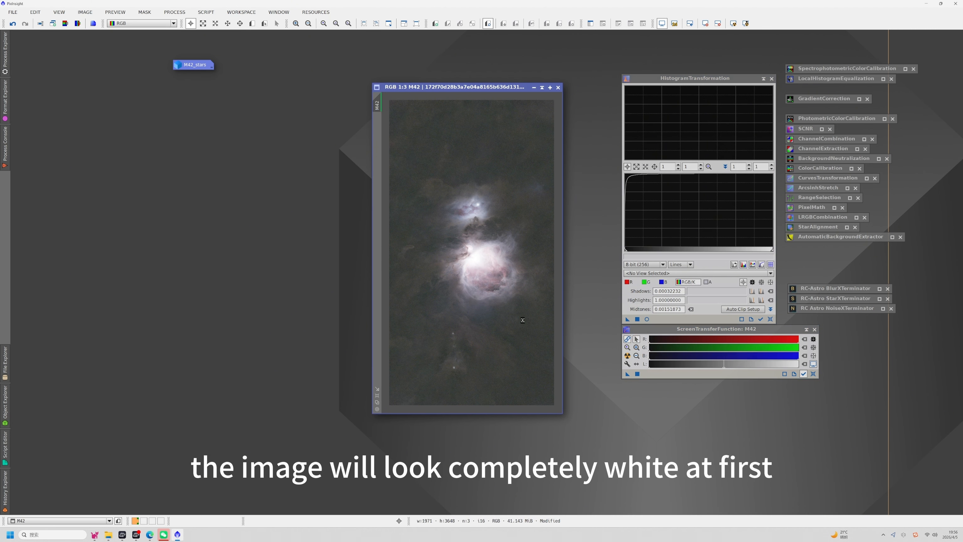
pyautogui.click(813, 374)
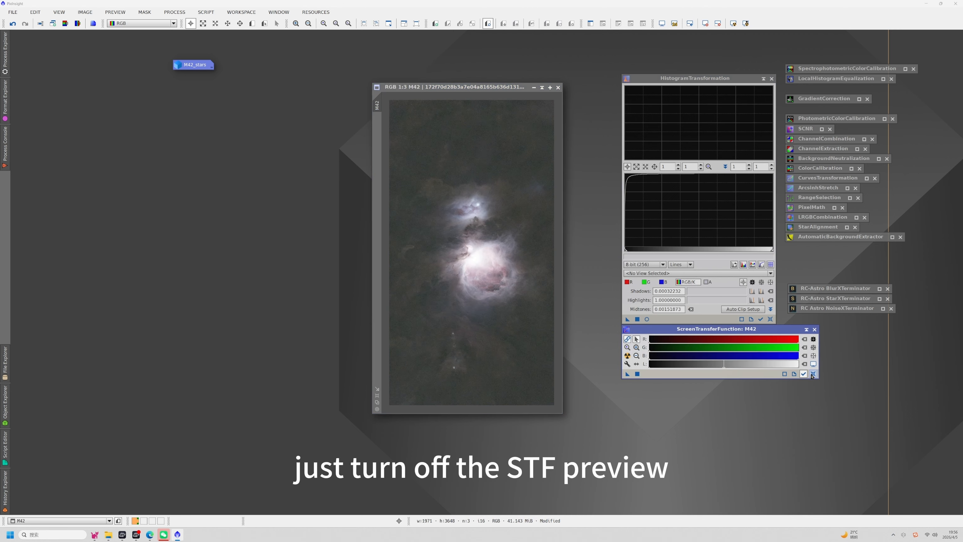
pyautogui.click(813, 375)
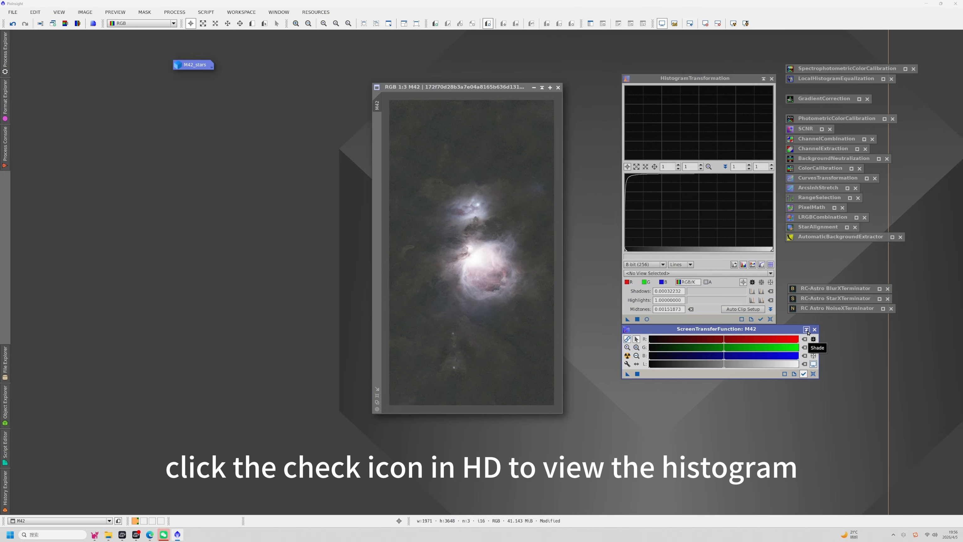
pyautogui.click(806, 330)
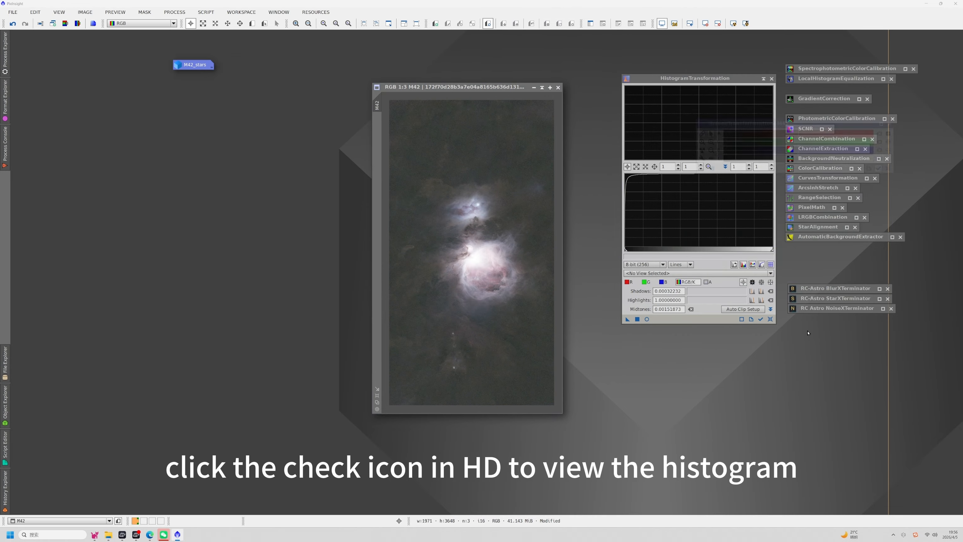
# Step: Track the active M42 view in HistogramTransformation to show its histogram, then reset the tool's parameters and shade it
pyautogui.click(761, 319)
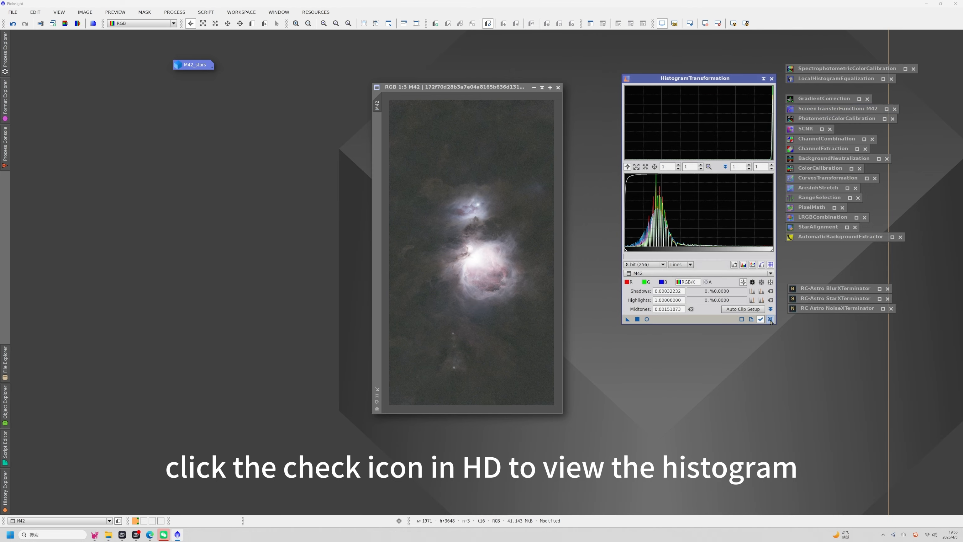
pyautogui.click(462, 240)
pyautogui.scroll(2, 462, 240)
pyautogui.scroll(-2, 463, 241)
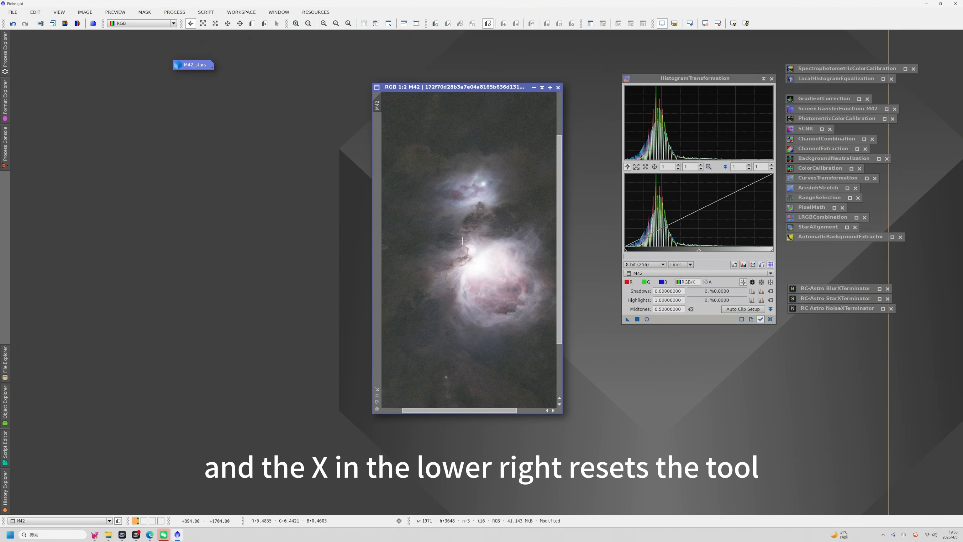
pyautogui.click(771, 321)
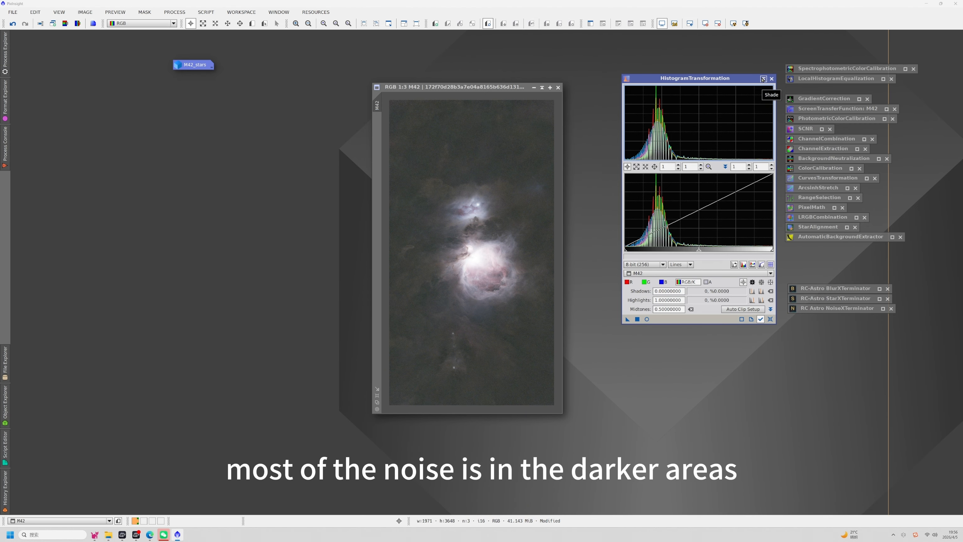
pyautogui.click(763, 79)
# Step: Extract only the L channel of M42 in CIE L*a*b* with ChannelExtraction and place the new grayscale image beside M42
pyautogui.scroll(2, 472, 155)
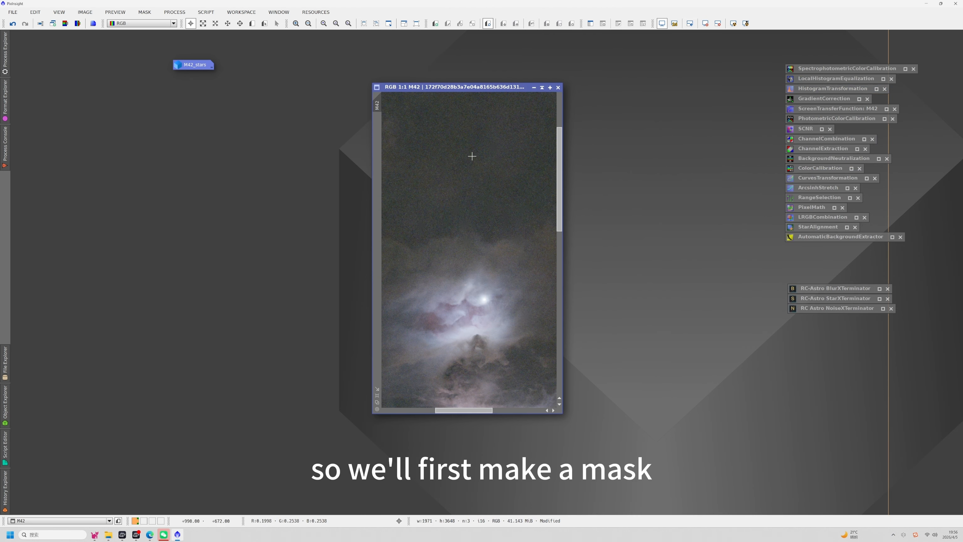
pyautogui.scroll(-2, 481, 190)
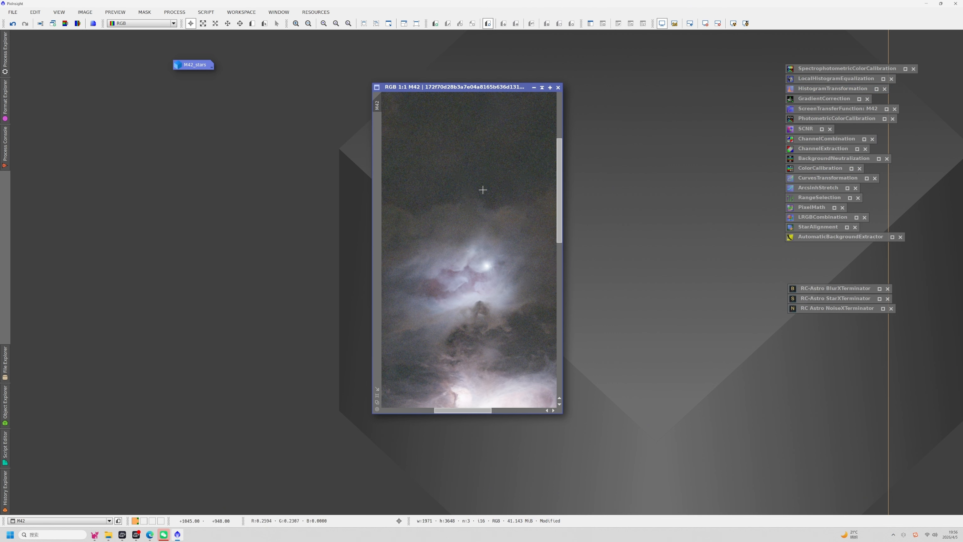
pyautogui.scroll(-2, 482, 190)
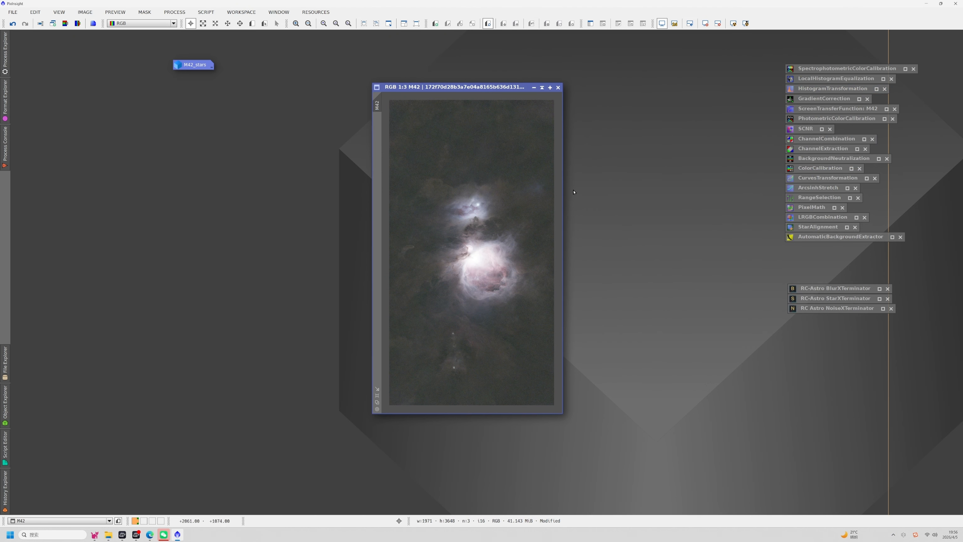
pyautogui.doubleClick(845, 152)
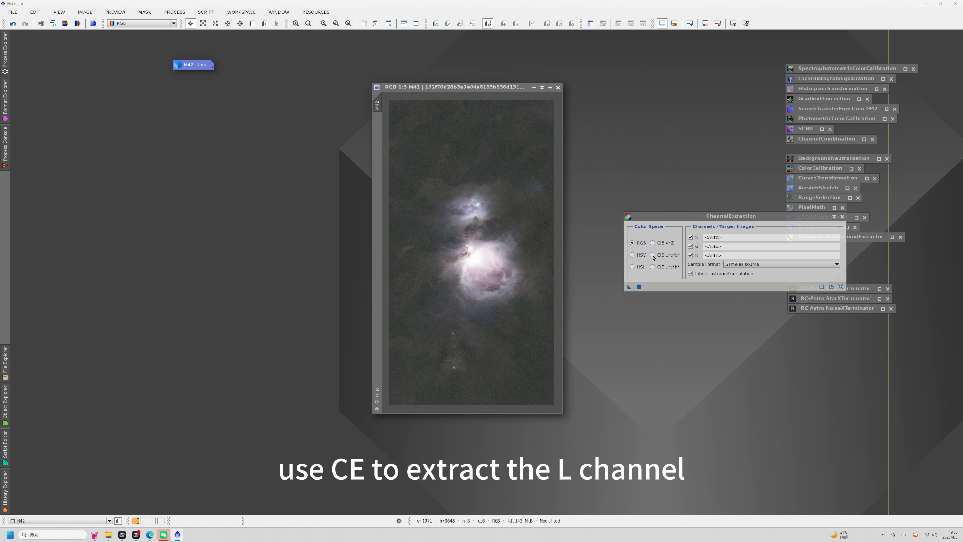
pyautogui.moveTo(667, 215); pyautogui.dragTo(613, 214)
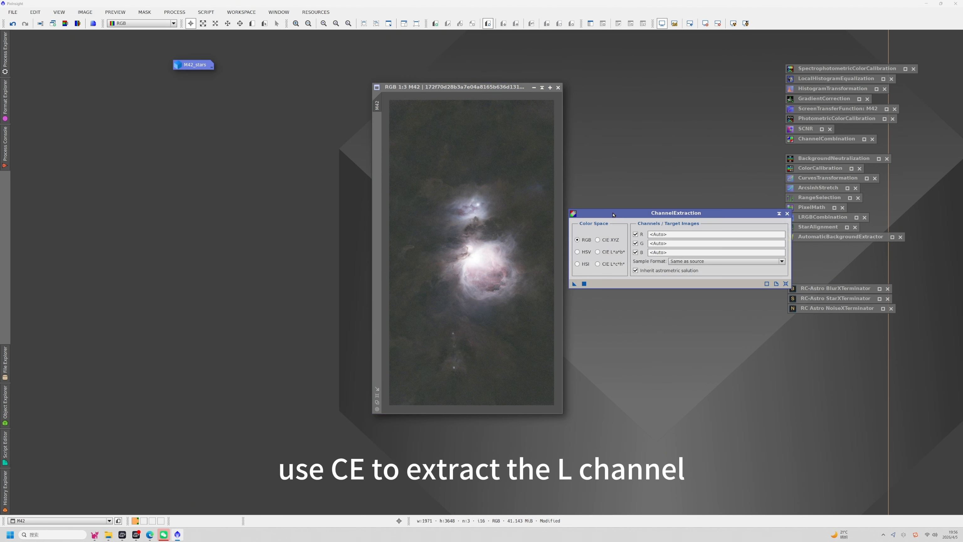
pyautogui.click(636, 244)
pyautogui.click(635, 252)
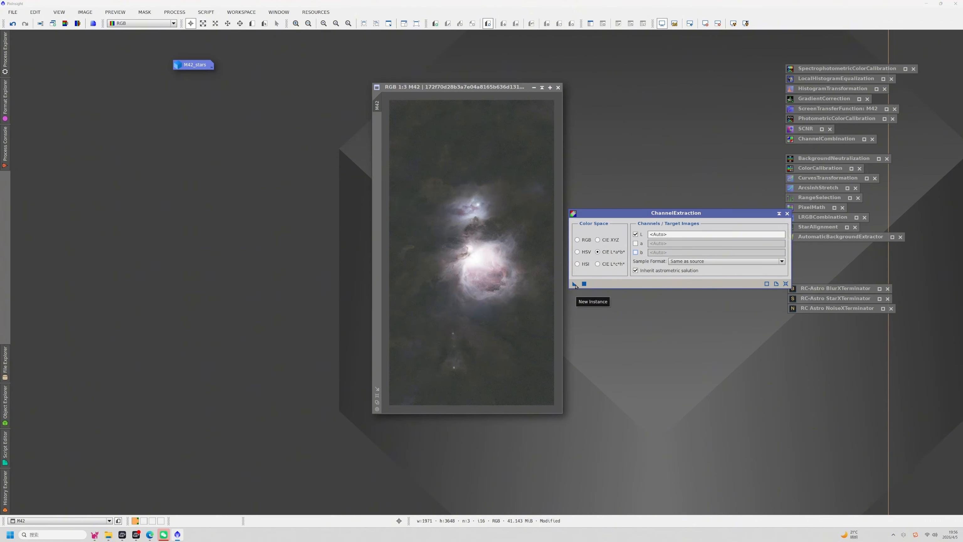
pyautogui.moveTo(575, 286); pyautogui.dragTo(534, 291)
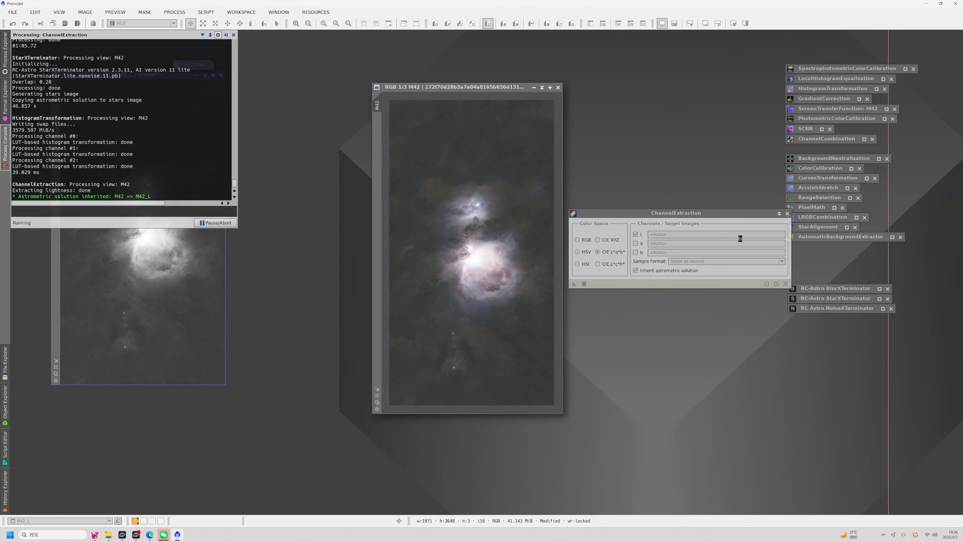
pyautogui.click(787, 213)
pyautogui.moveTo(172, 77); pyautogui.dragTo(316, 89)
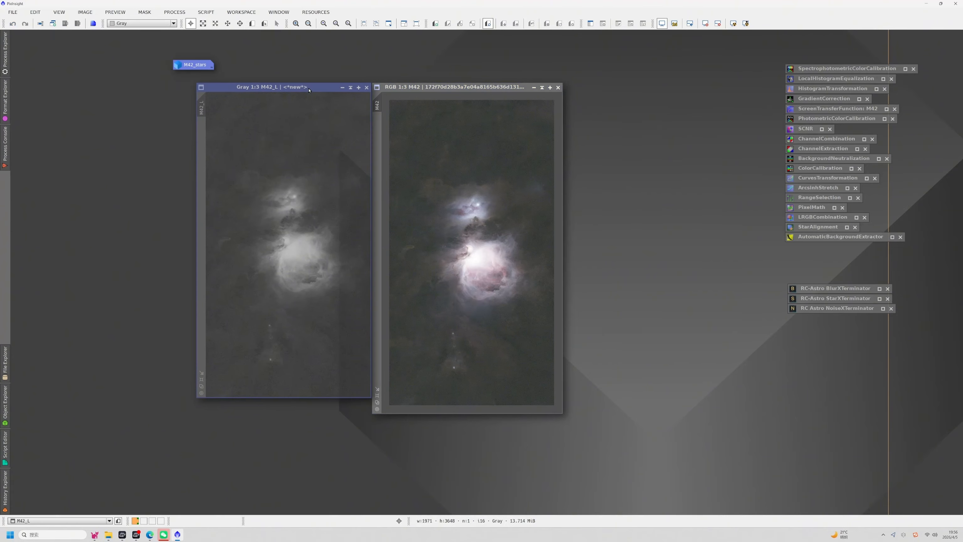
# Step: Darken the background of M42_L with HistogramTransformation using a Shadows value of 0.19120135, and reset the tool
pyautogui.doubleClick(833, 88)
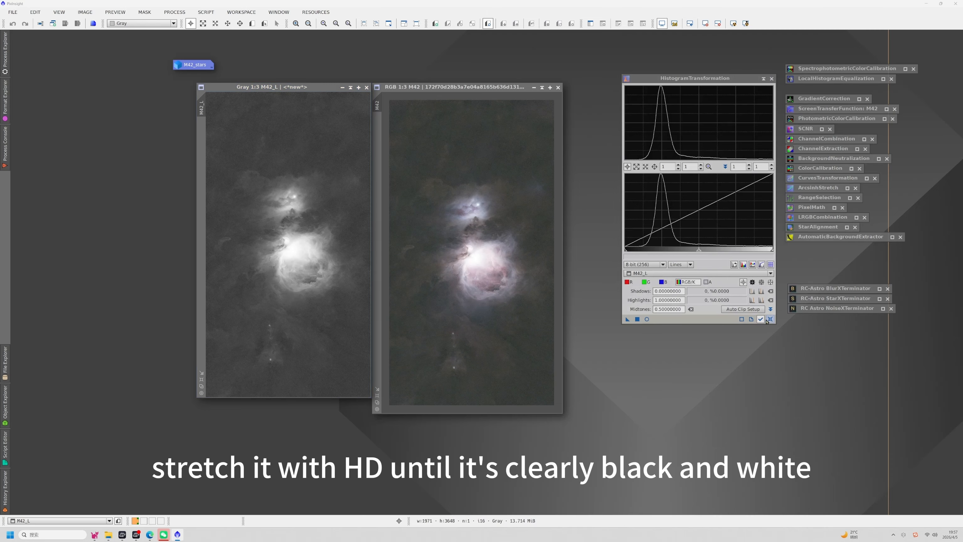
pyautogui.click(647, 319)
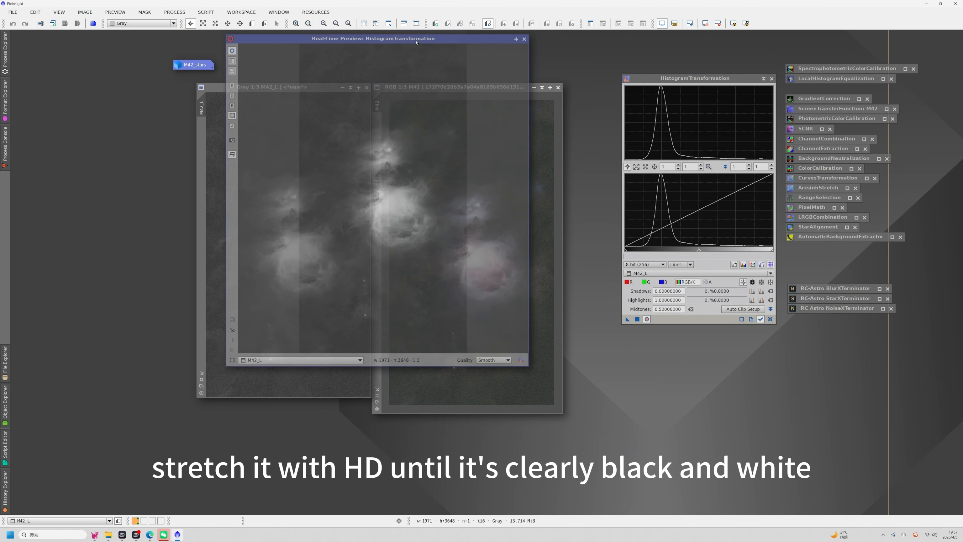
pyautogui.moveTo(625, 250); pyautogui.dragTo(652, 253)
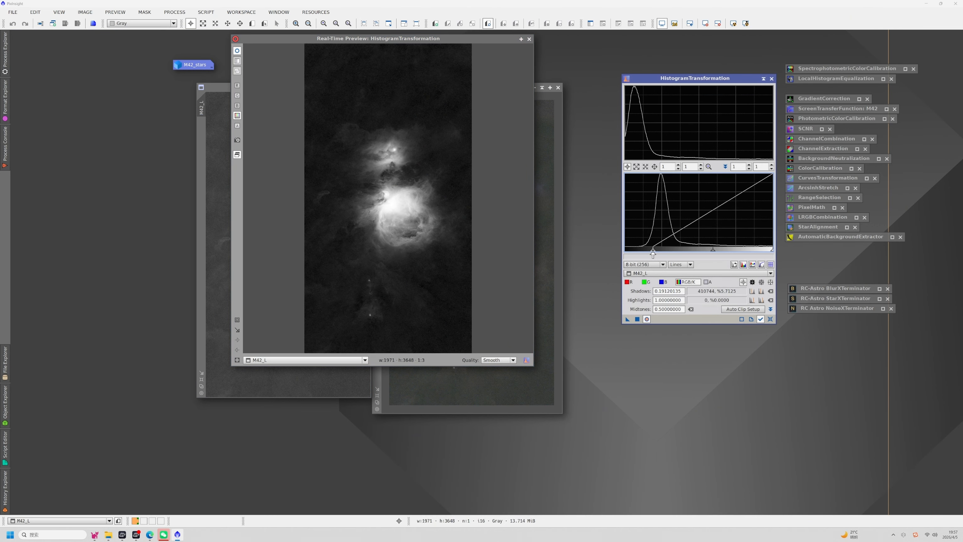
pyautogui.click(529, 39)
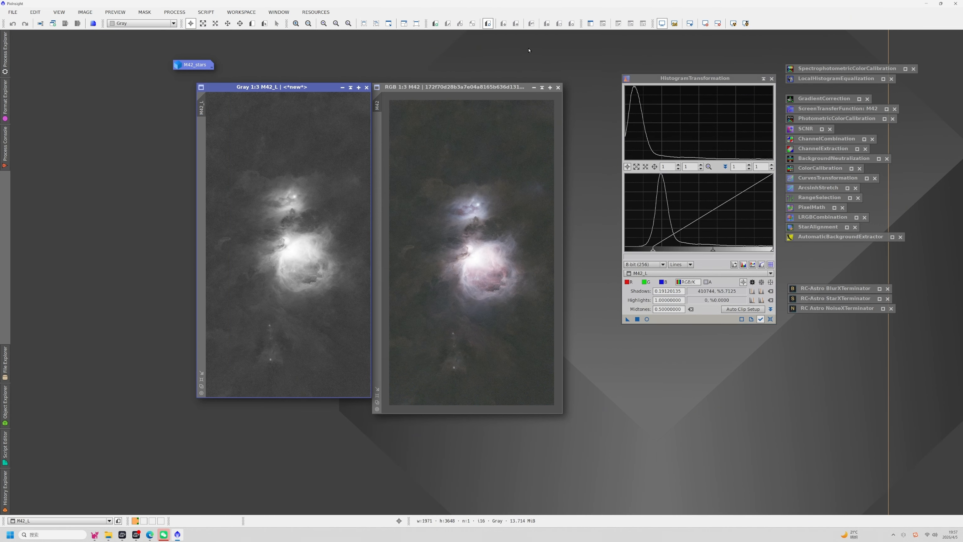
pyautogui.click(627, 320)
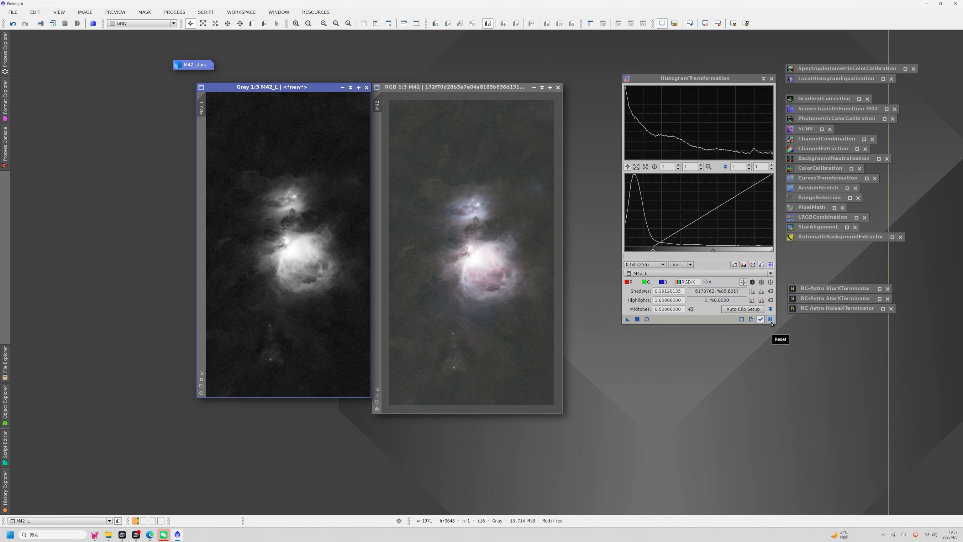
pyautogui.click(770, 319)
# Step: Apply M42_L to M42 as a non-inverted mask and hide the red mask overlay
pyautogui.click(144, 12)
pyautogui.click(156, 25)
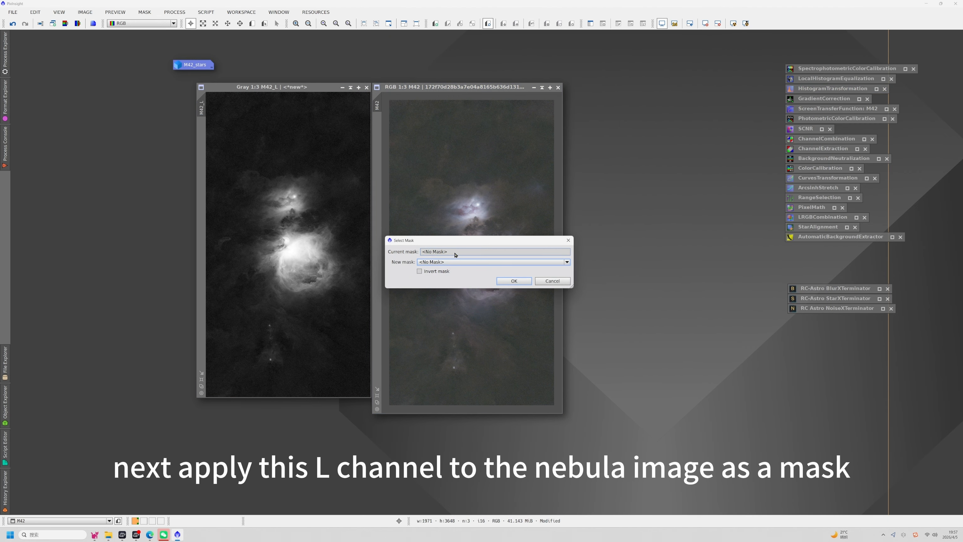
pyautogui.click(447, 261)
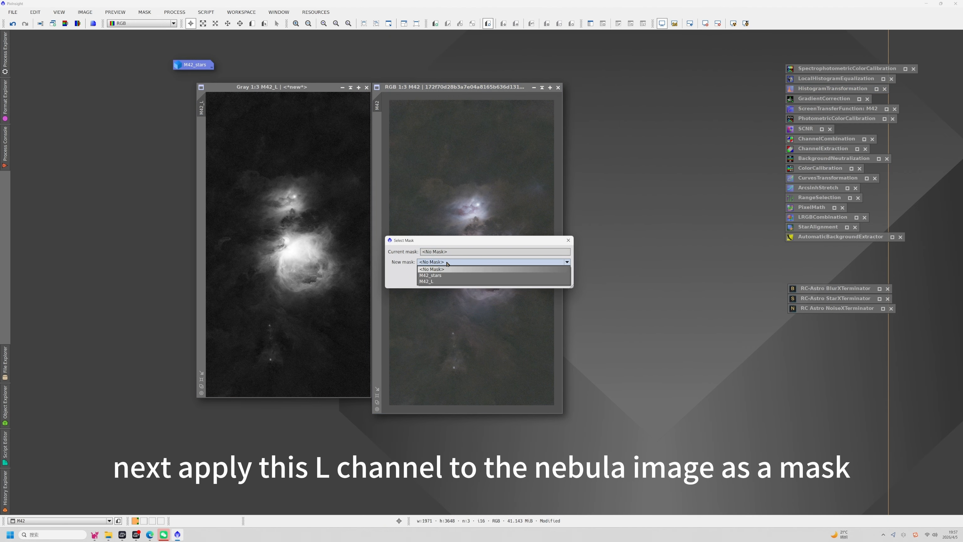
pyautogui.click(435, 282)
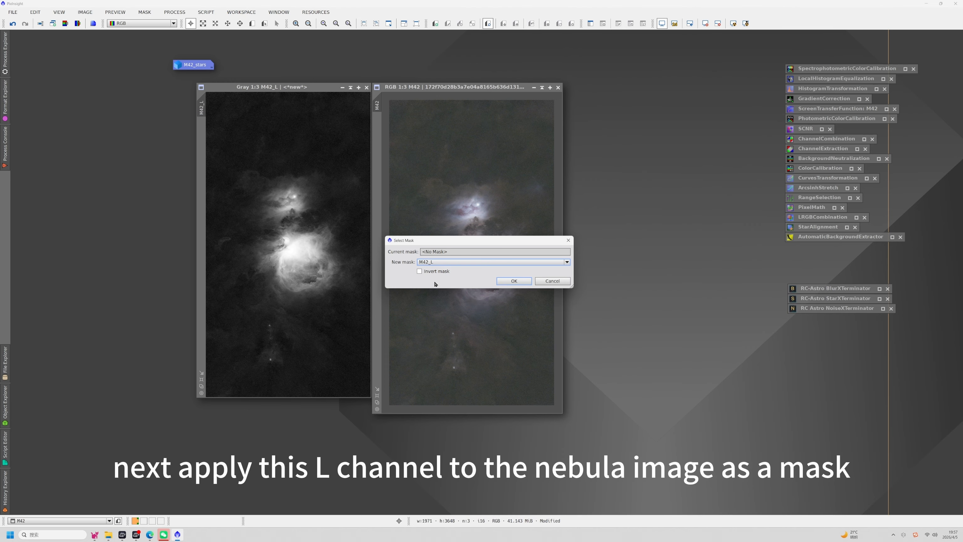
pyautogui.click(506, 282)
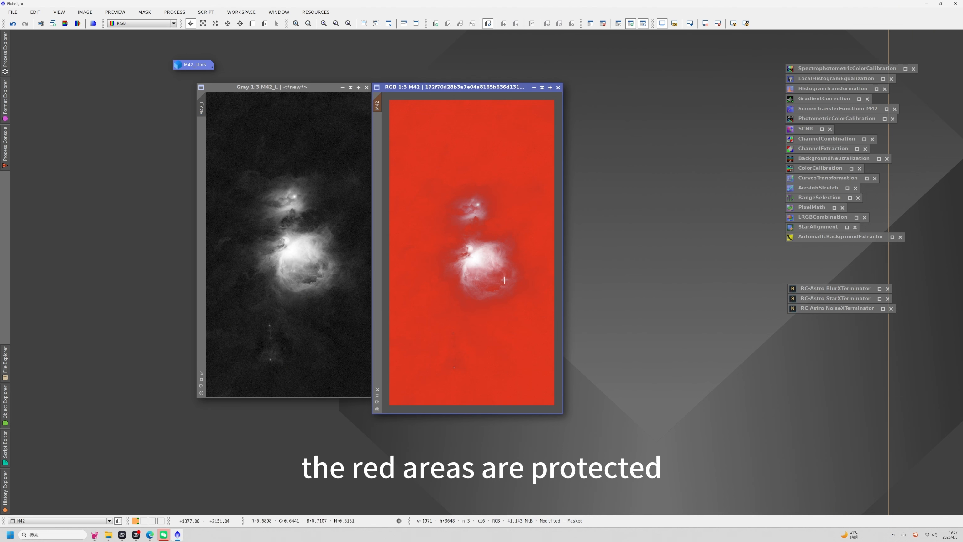
pyautogui.click(642, 24)
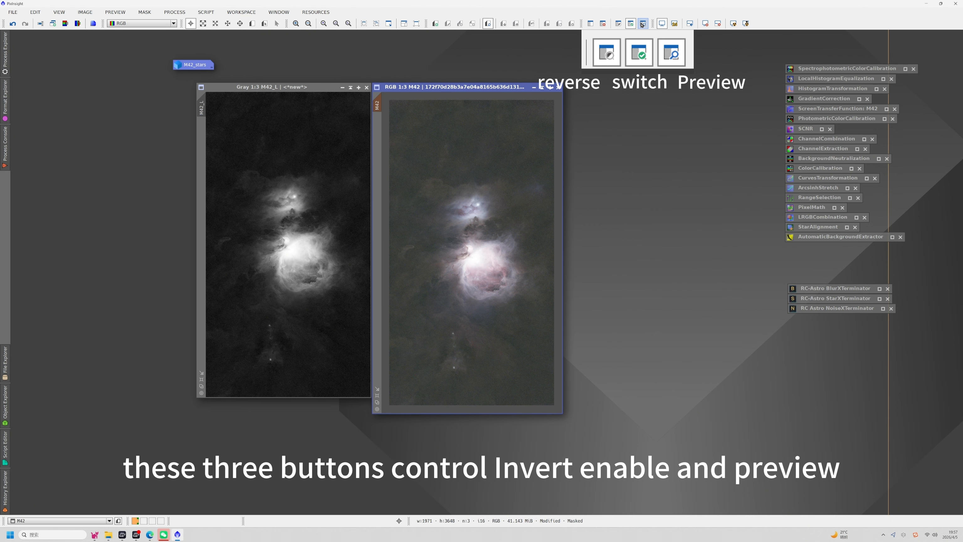
# Step: Compare the inverted and non-inverted mask on M42, then leave the mask inverted and enabled with its red overlay hidden
pyautogui.click(642, 24)
pyautogui.click(619, 25)
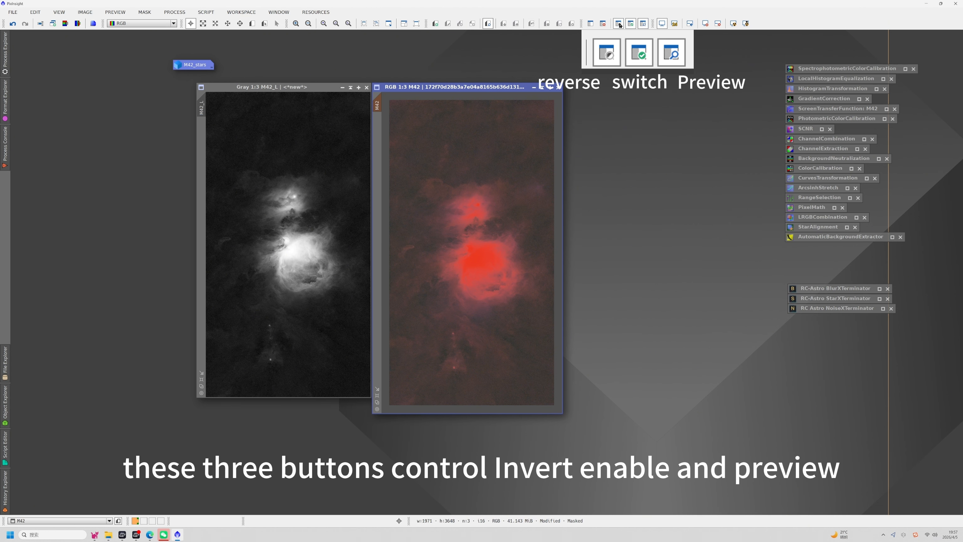
pyautogui.click(620, 25)
pyautogui.click(619, 25)
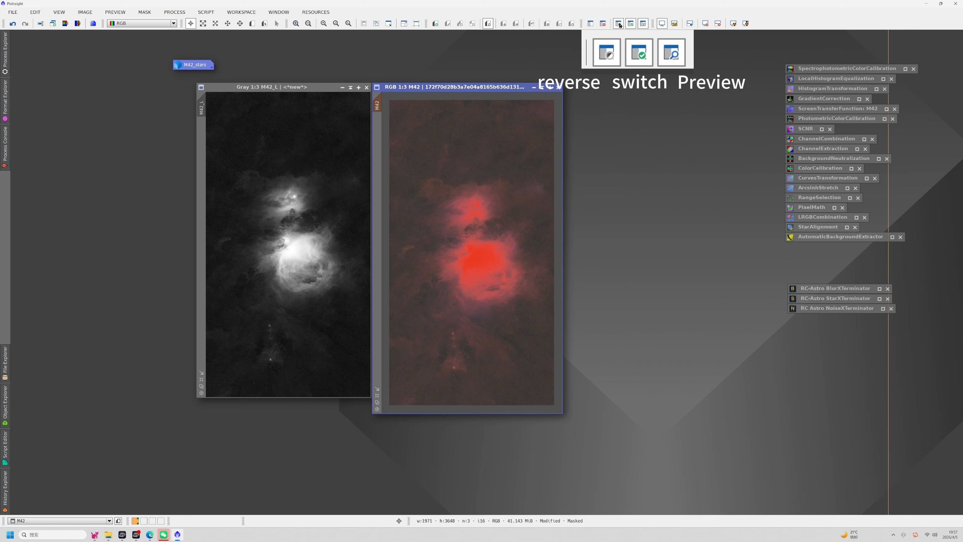
pyautogui.click(620, 25)
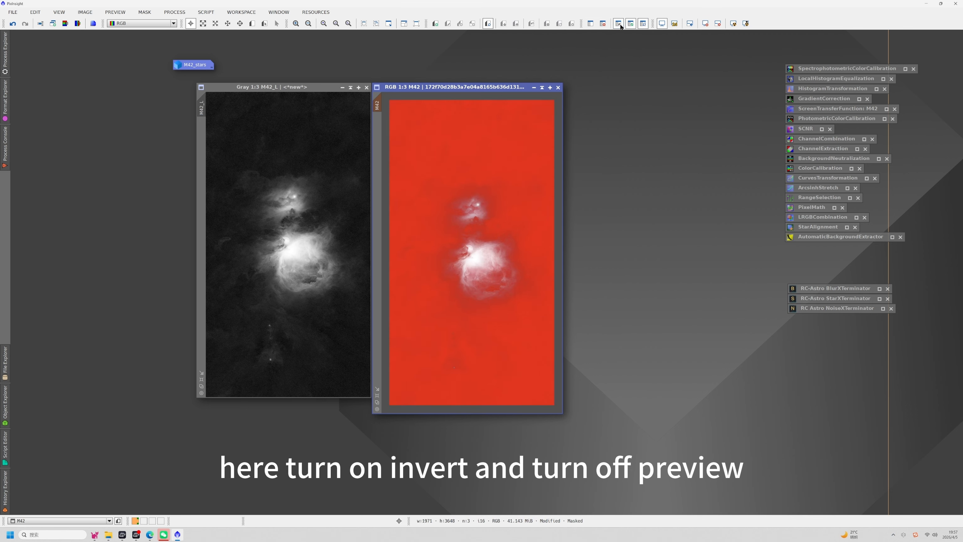
pyautogui.click(630, 24)
pyautogui.click(643, 25)
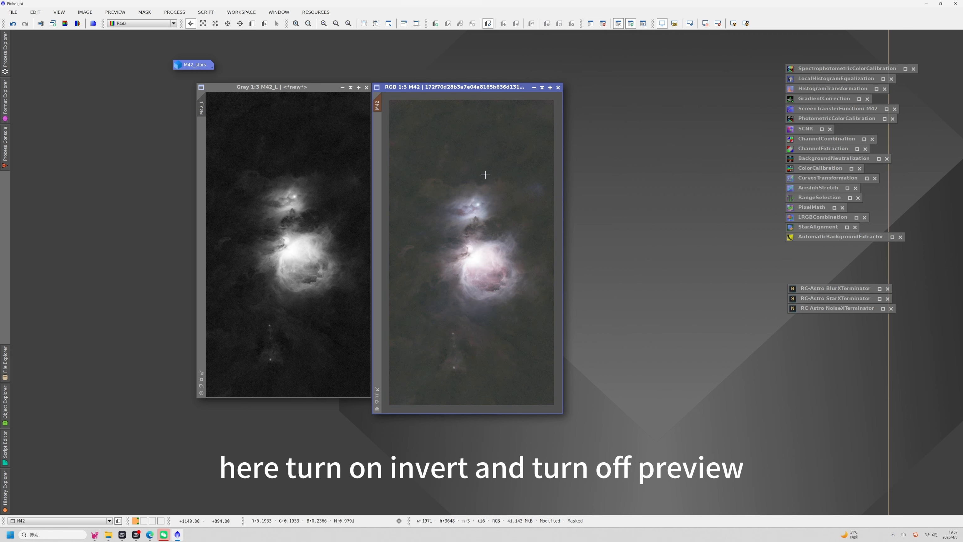
# Step: Reduce the noise in the dark areas of M42 with NoiseXTerminator at Denoise 0.75, and inspect the result up close
pyautogui.click(883, 308)
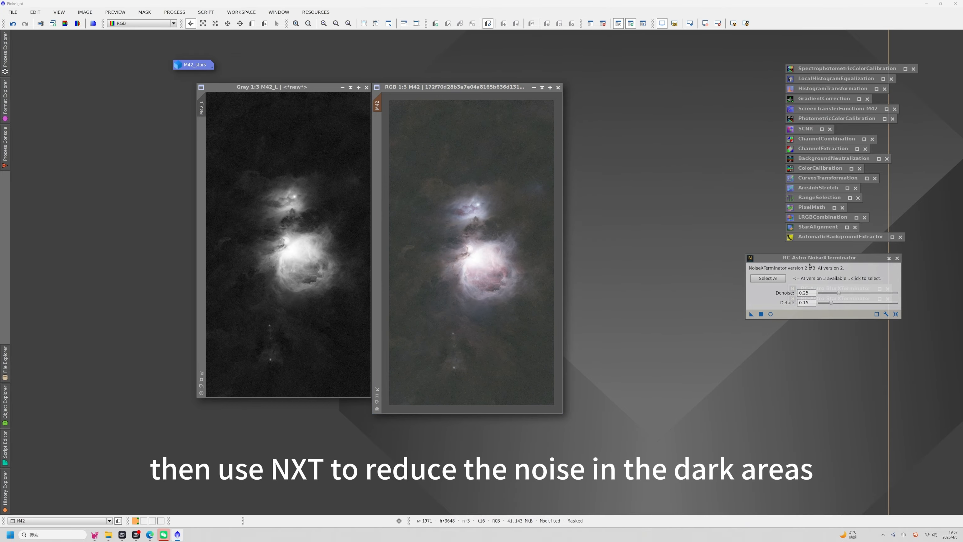
pyautogui.moveTo(657, 247); pyautogui.dragTo(668, 247)
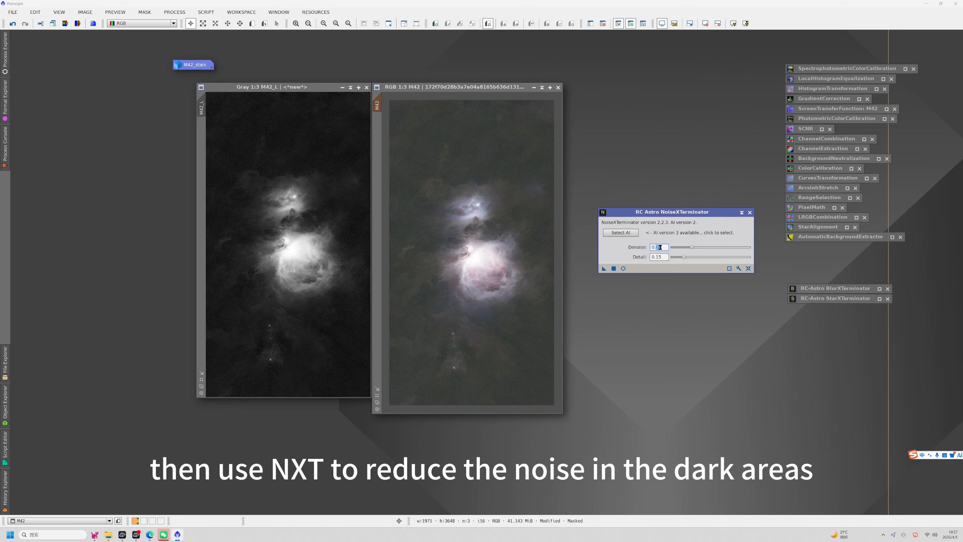
pyautogui.write('75')
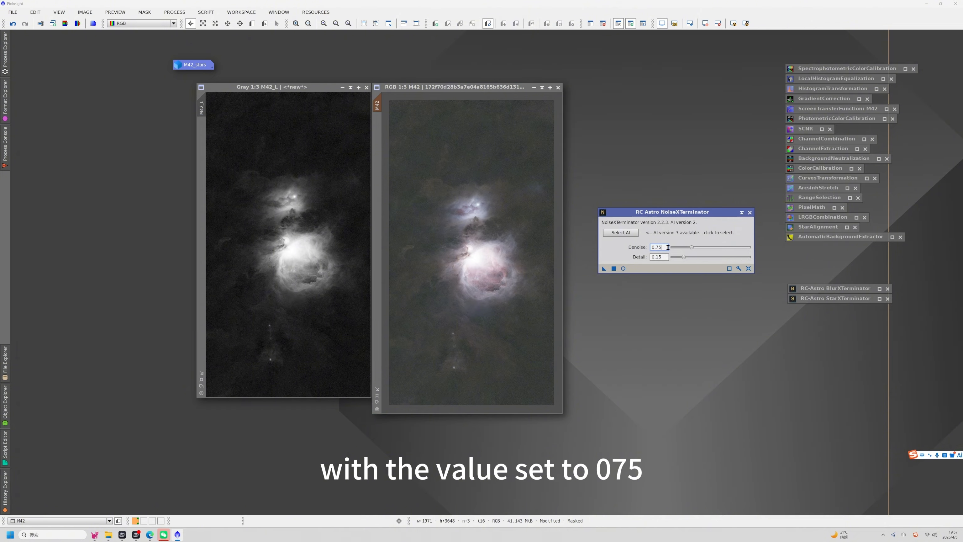
pyautogui.press('Return')
pyautogui.moveTo(600, 274); pyautogui.dragTo(509, 303)
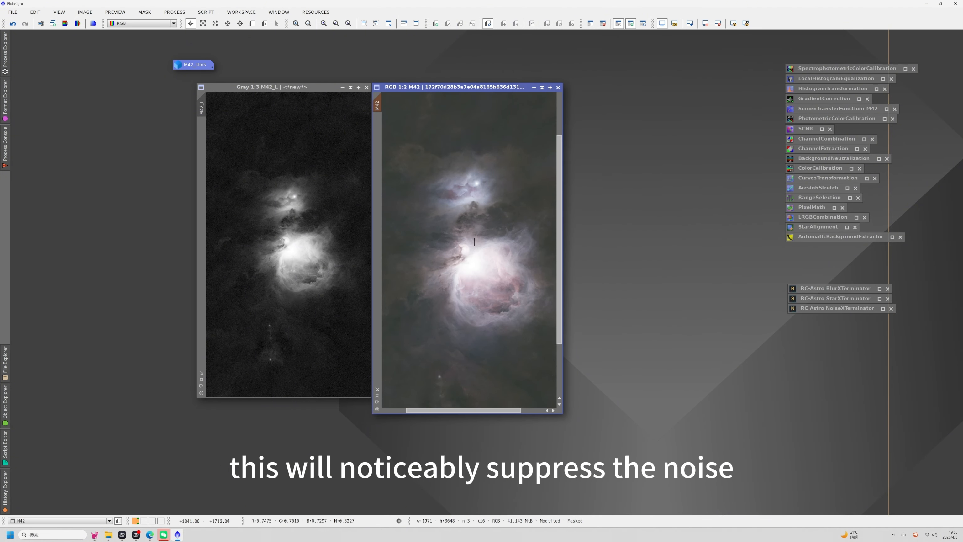
pyautogui.scroll(2, 474, 242)
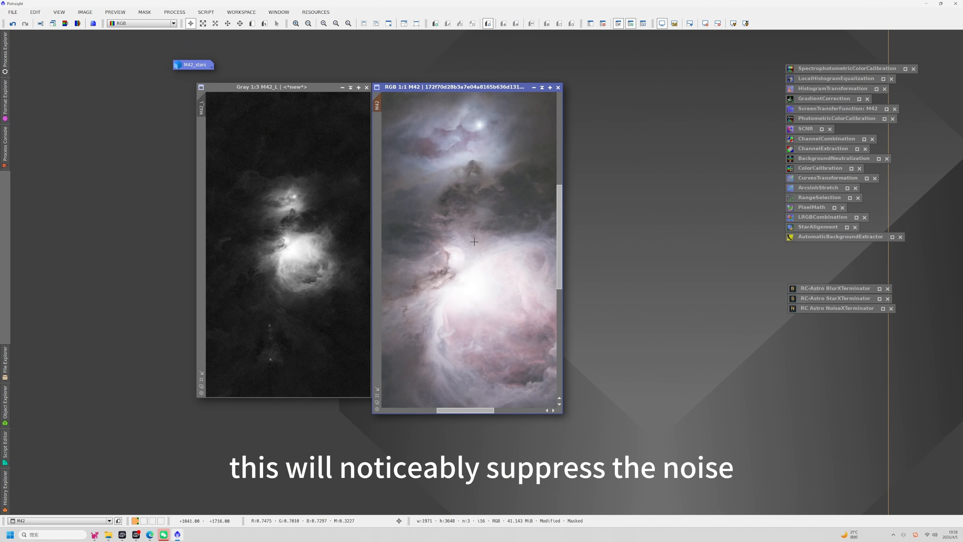
pyautogui.scroll(-2, 474, 242)
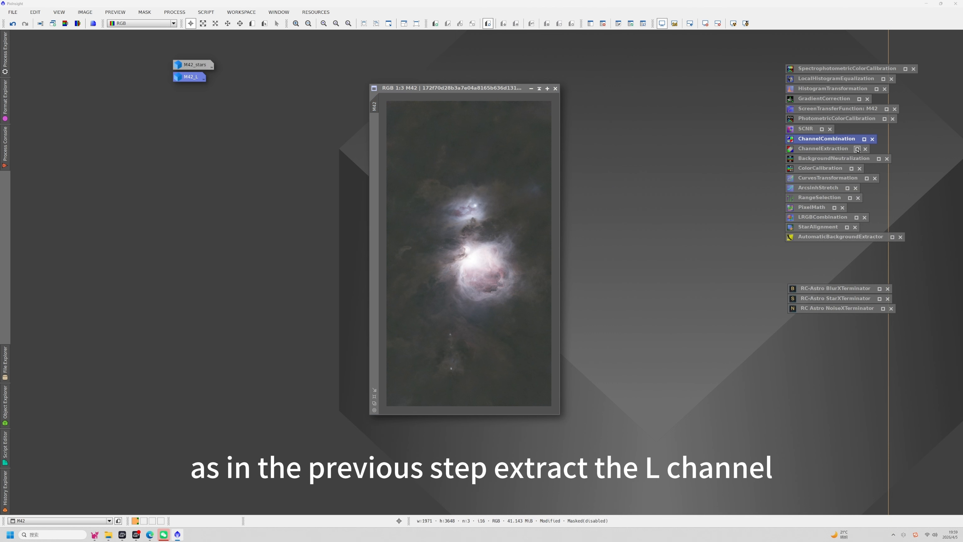
# Step: Extract the CIE L*a*b* L channel from the denoised M42 with ChannelExtraction
pyautogui.doubleClick(823, 149)
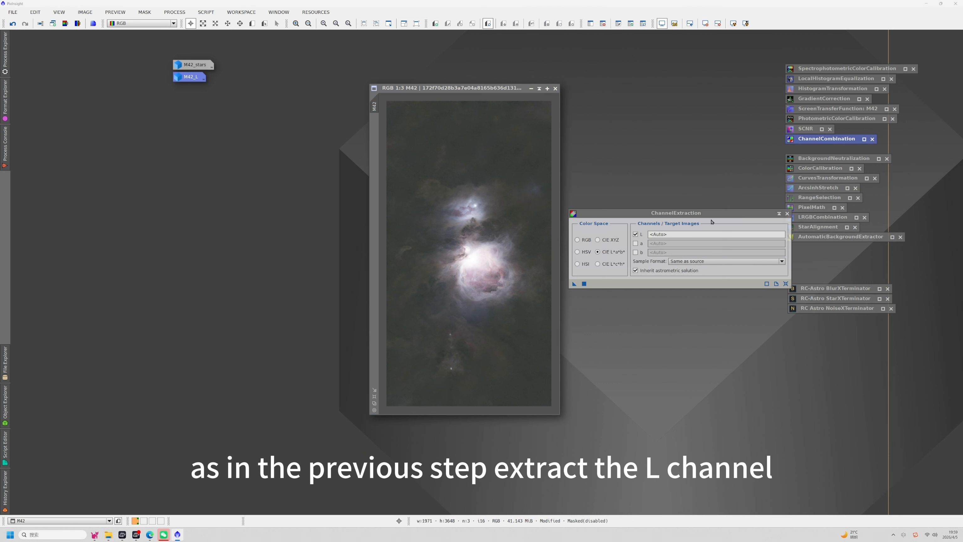
pyautogui.click(576, 285)
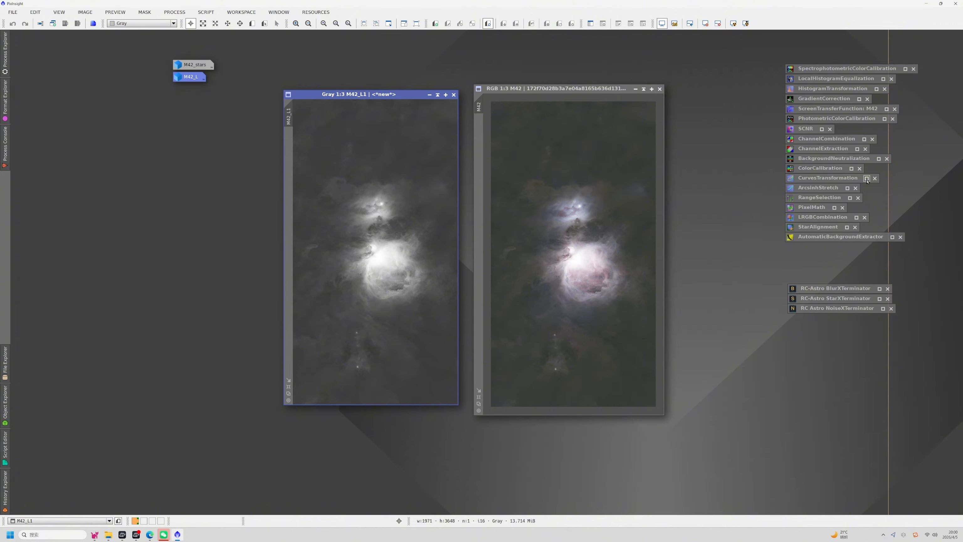
# Step: Sample the background level of M42_L1 in CurvesTransformation and add RGB/K control points around it, near 0.24 and 0.27
pyautogui.click(866, 178)
pyautogui.moveTo(754, 211); pyautogui.dragTo(609, 177)
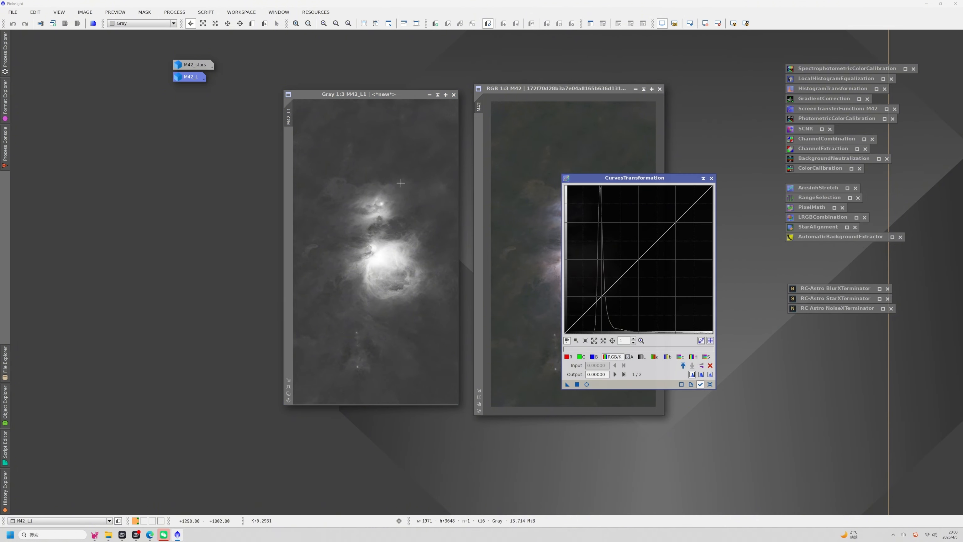
pyautogui.click(320, 124)
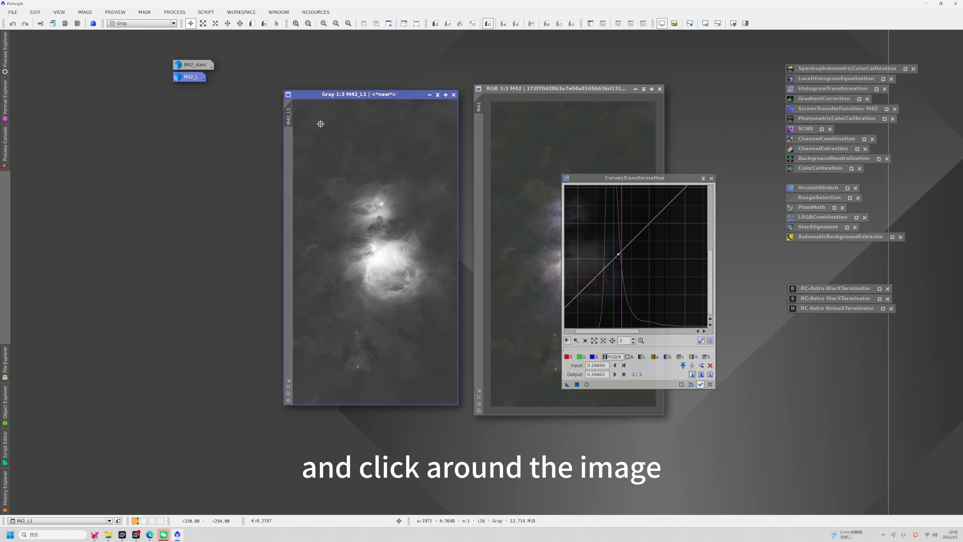
pyautogui.moveTo(320, 123); pyautogui.dragTo(321, 130)
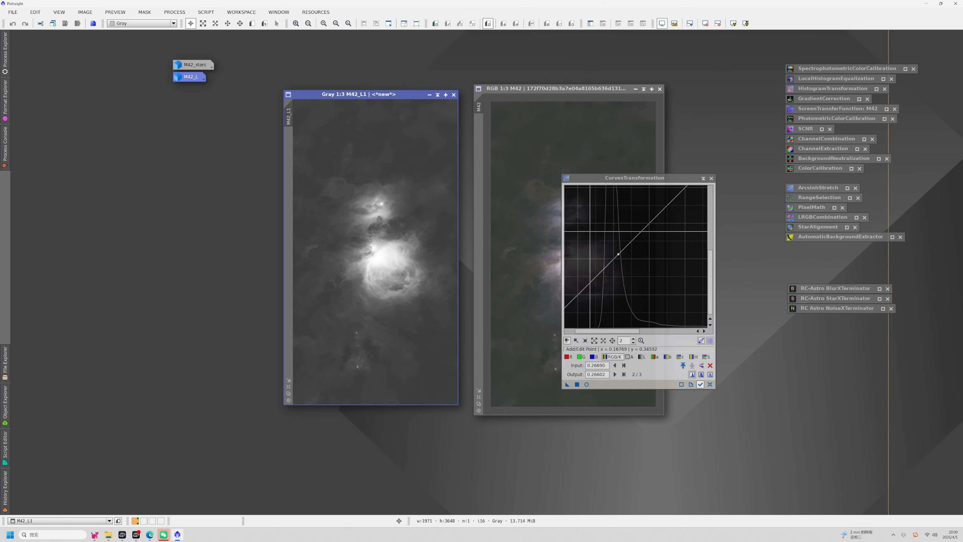
pyautogui.click(612, 260)
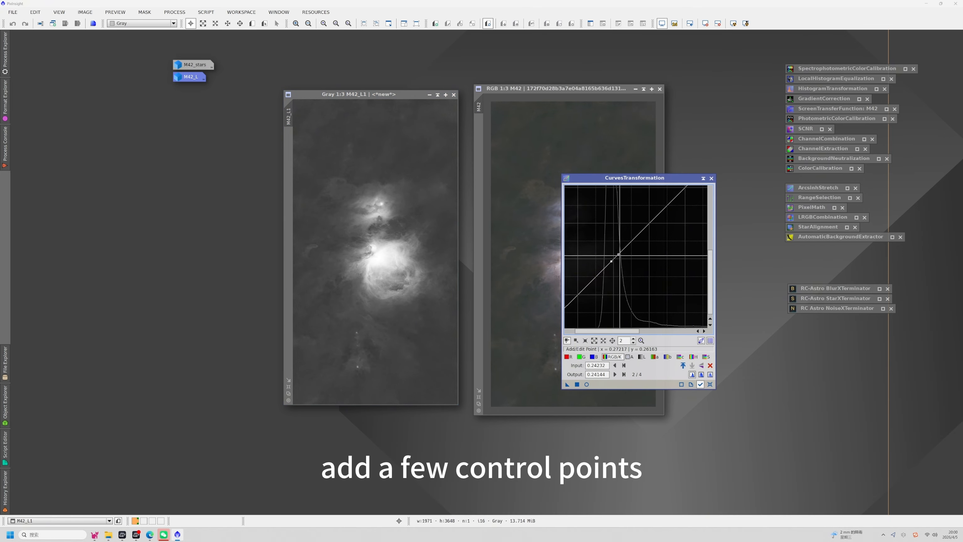
pyautogui.click(618, 254)
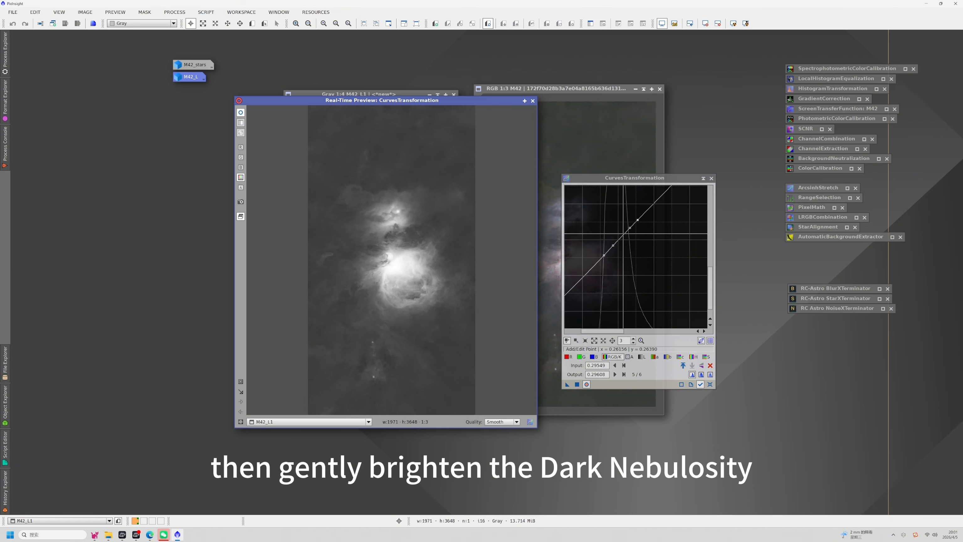
# Step: Brighten the dark nebulosity by raising the curve to about 0.269 at input 0.256, and apply the adjusted curve to M42_L1
pyautogui.moveTo(621, 240); pyautogui.dragTo(622, 230)
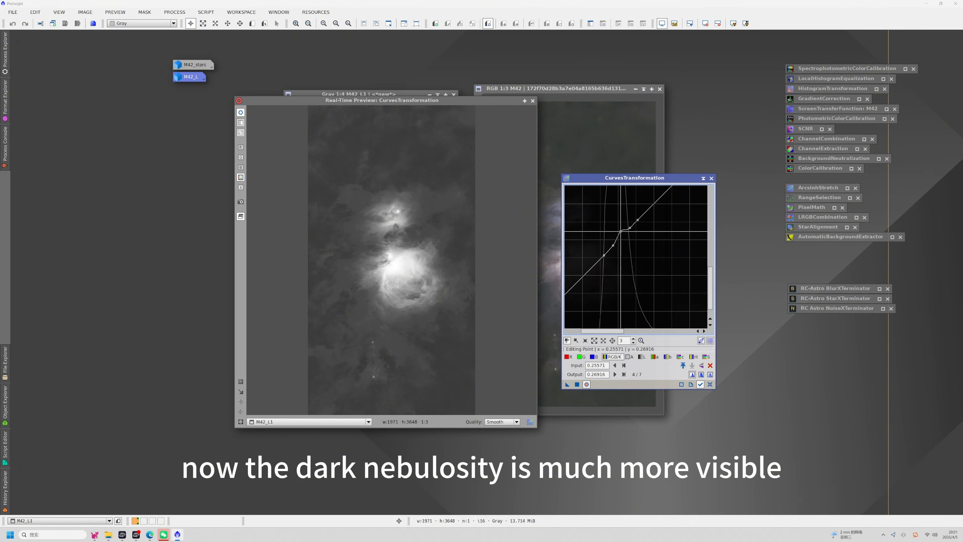
pyautogui.click(617, 238)
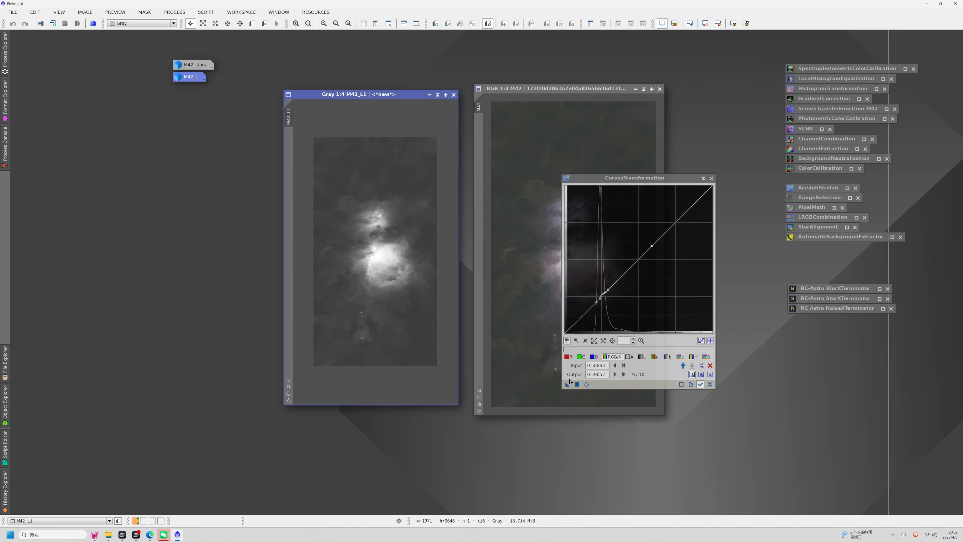
pyautogui.moveTo(567, 384); pyautogui.dragTo(380, 313)
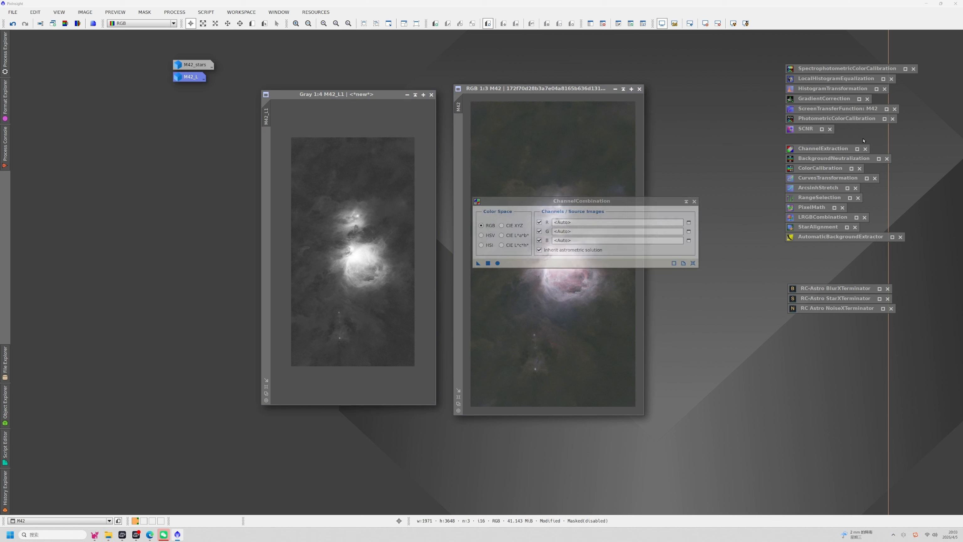
# Step: Combine M42_L1 into M42 as the CIE L*a*b* L channel with ChannelCombination, leaving a and b disabled, and shade the tool
pyautogui.moveTo(619, 211); pyautogui.dragTo(684, 226)
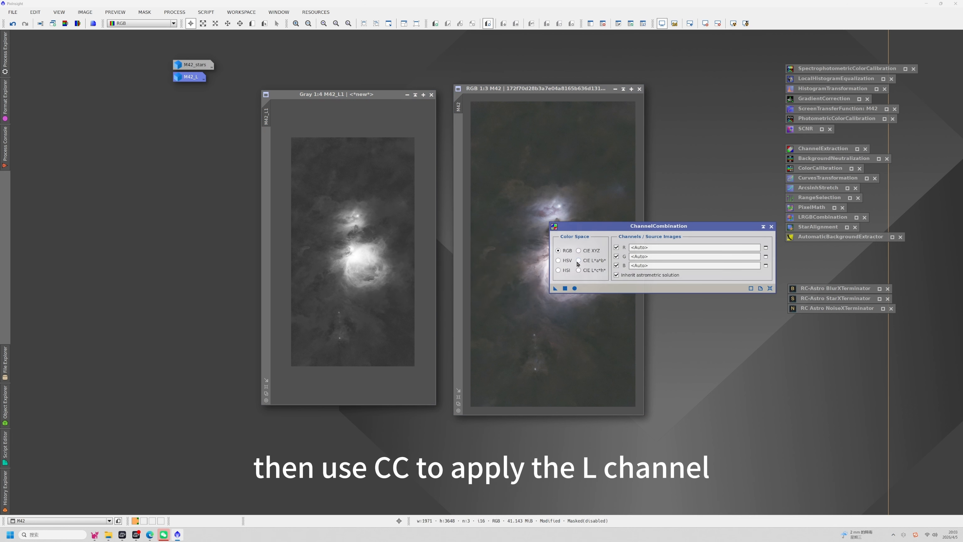
pyautogui.click(766, 248)
pyautogui.click(518, 261)
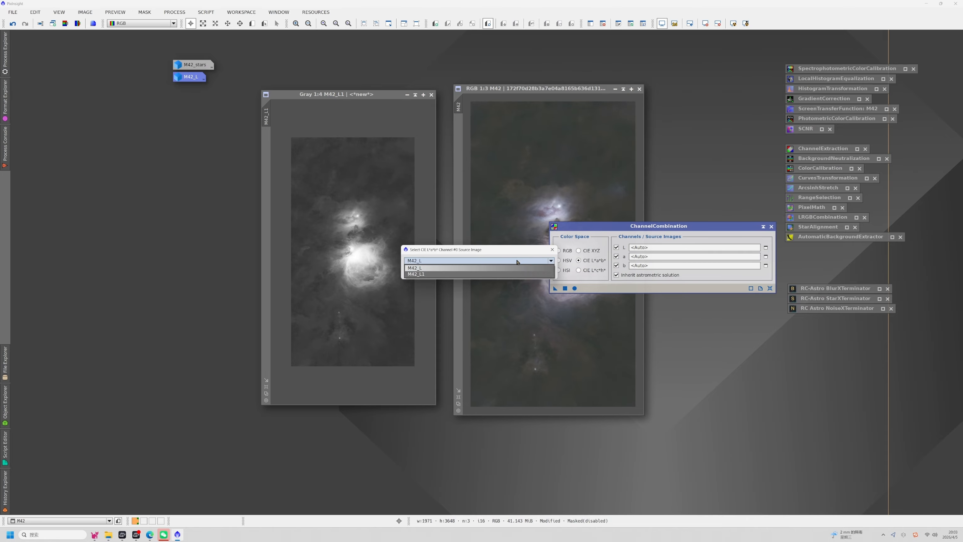
pyautogui.click(459, 273)
pyautogui.click(495, 271)
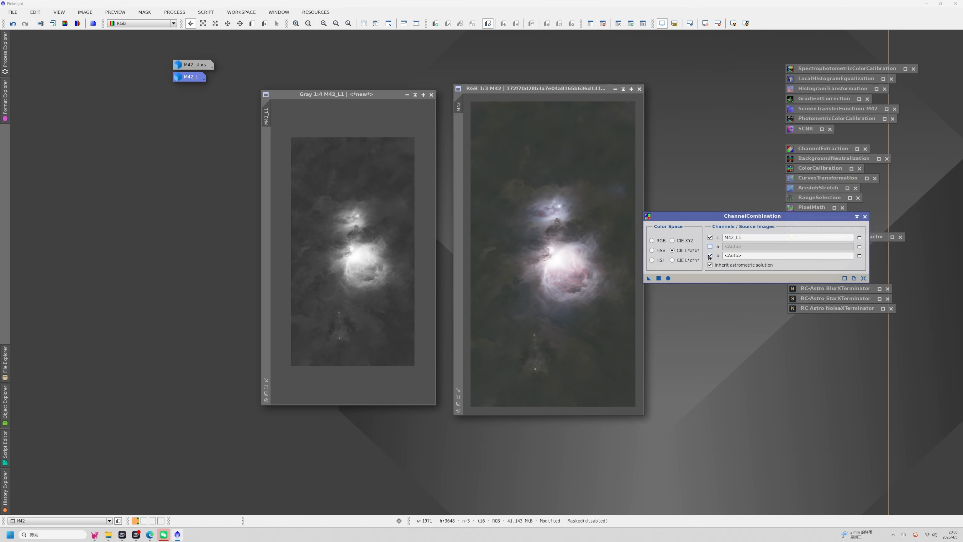
pyautogui.click(710, 256)
pyautogui.moveTo(648, 280); pyautogui.dragTo(575, 292)
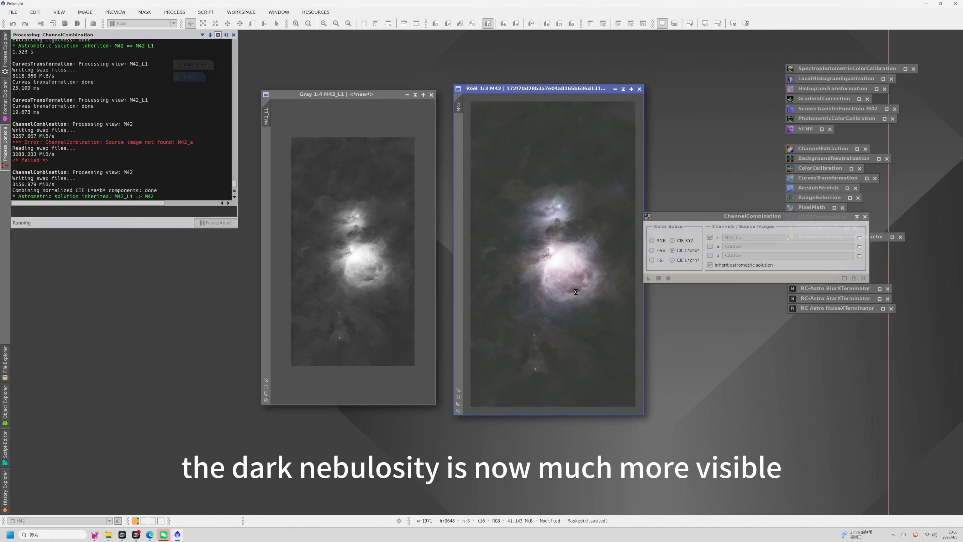
pyautogui.click(856, 217)
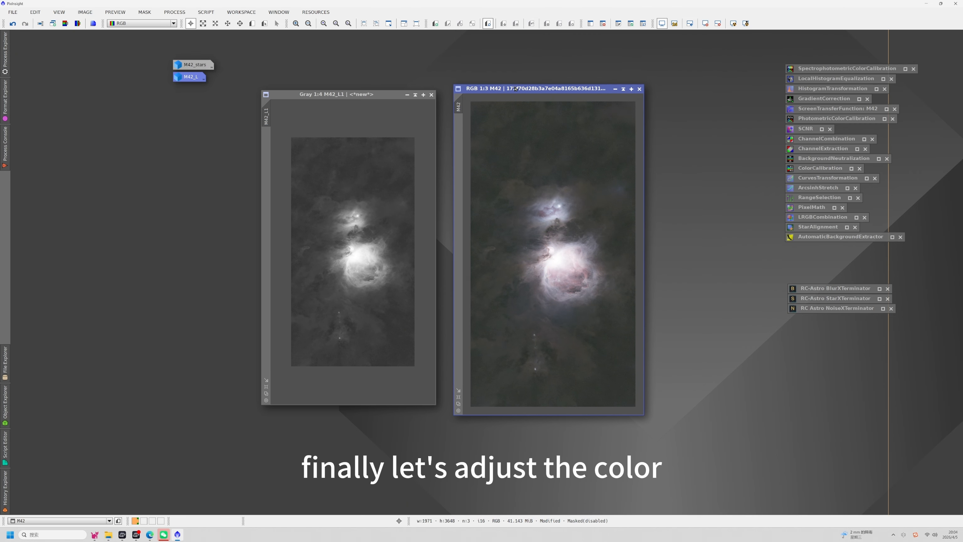
# Step: Replace the mask of M42 with the non-inverted M42_L1 and leave its red overlay hidden
pyautogui.moveTo(514, 88); pyautogui.dragTo(507, 88)
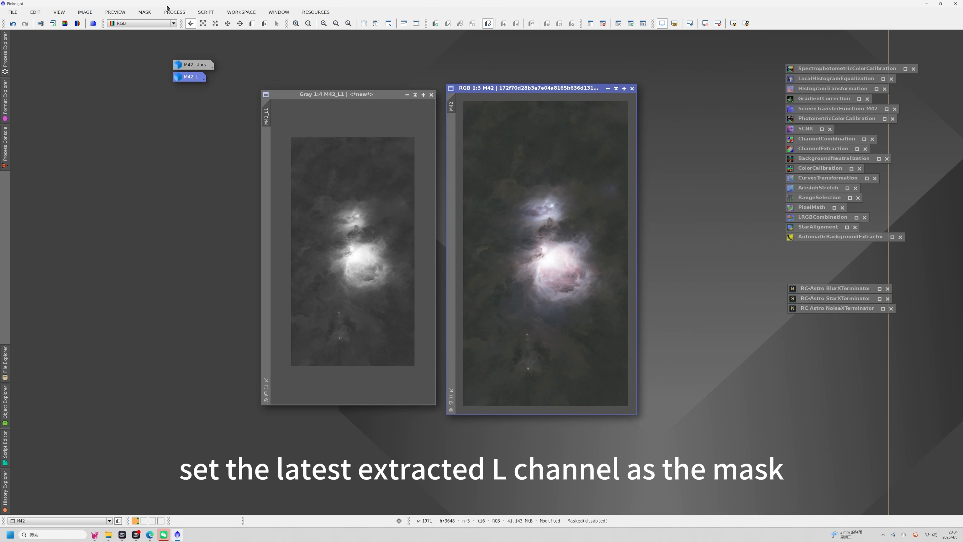
pyautogui.click(145, 12)
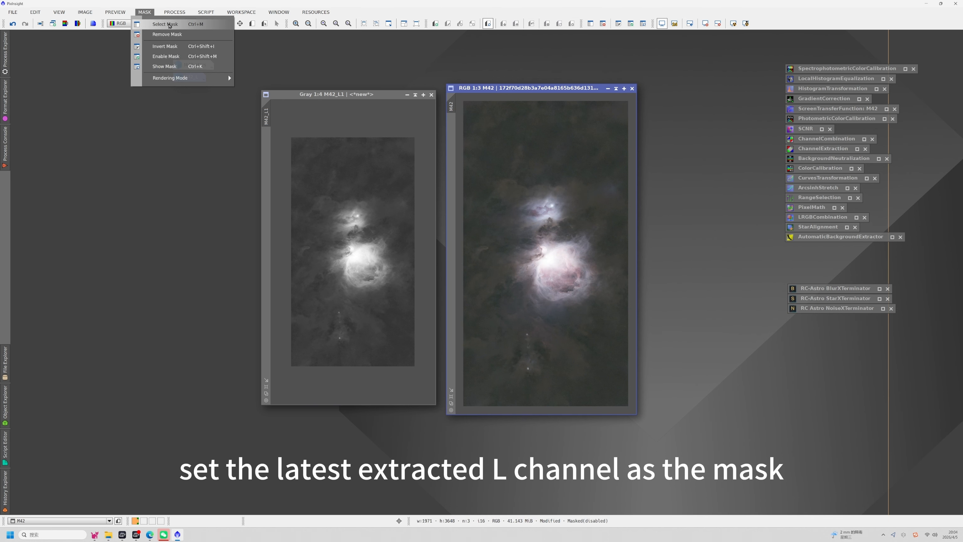
pyautogui.click(169, 25)
pyautogui.click(451, 263)
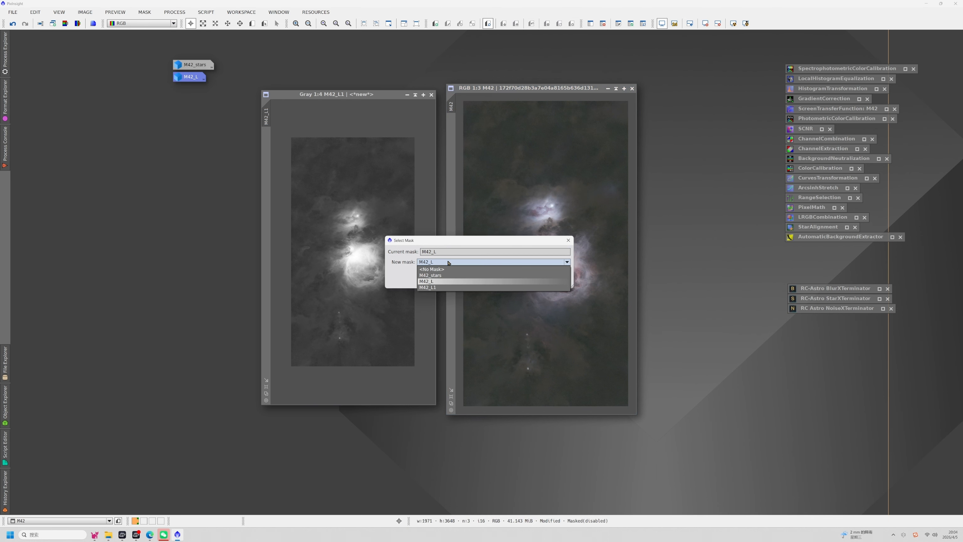
pyautogui.click(438, 287)
pyautogui.click(512, 280)
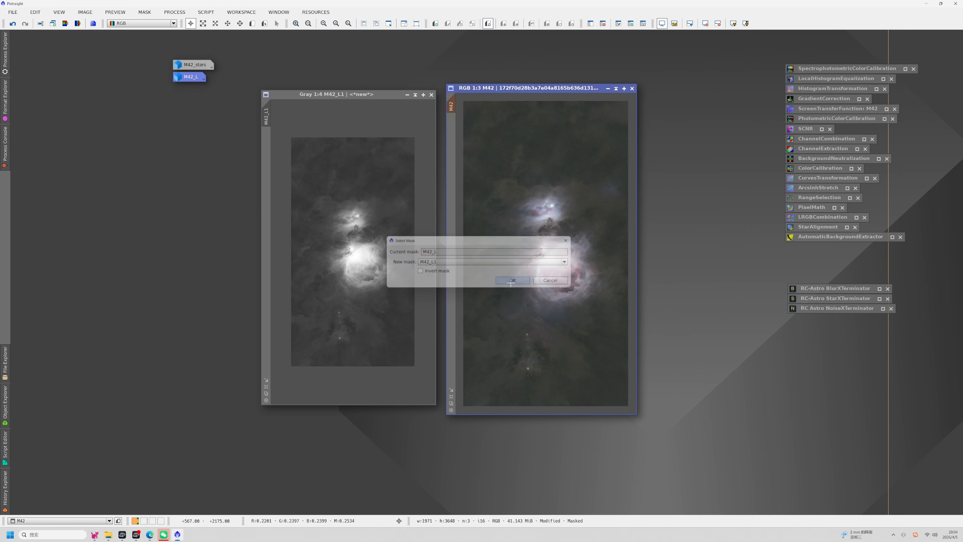
pyautogui.click(643, 24)
pyautogui.click(643, 24)
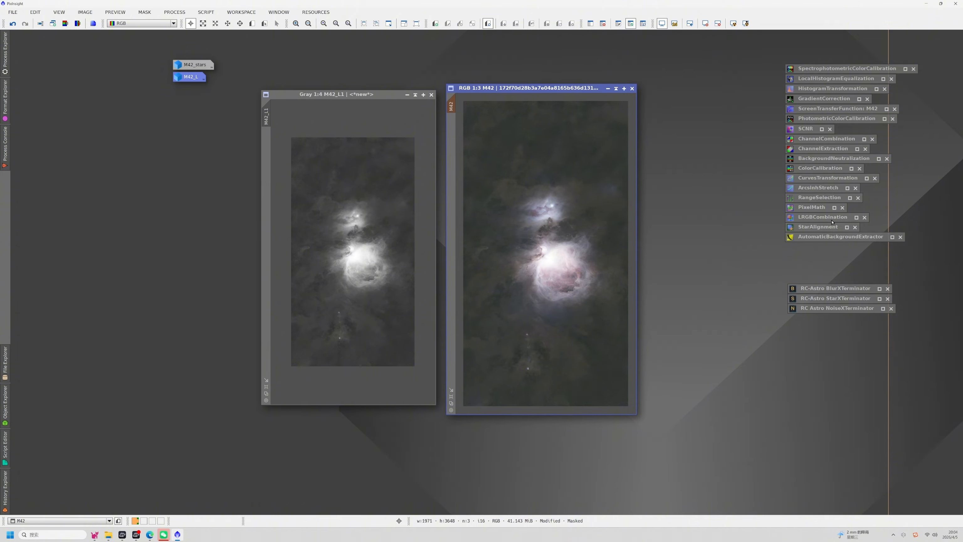
# Step: Boost the saturation of M42 with a CurvesTransformation S curve of input 0.31641 and output 0.63621, applied twice
pyautogui.click(866, 178)
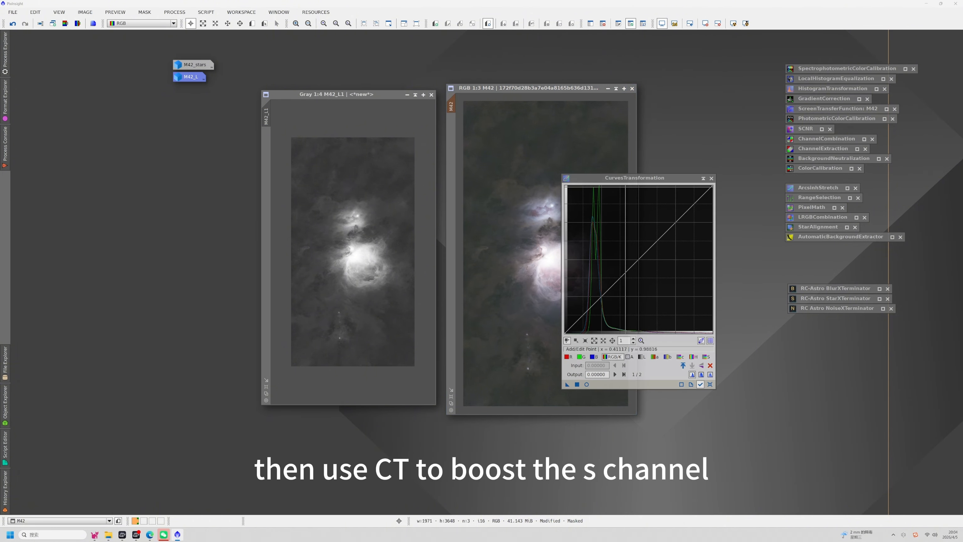
pyautogui.moveTo(630, 183); pyautogui.dragTo(710, 174)
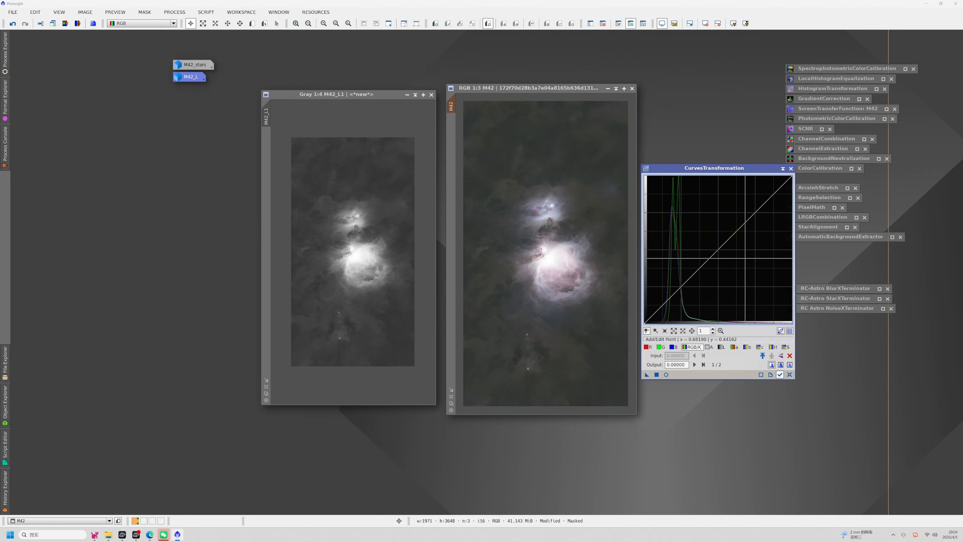
pyautogui.click(785, 346)
pyautogui.moveTo(715, 250); pyautogui.dragTo(692, 229)
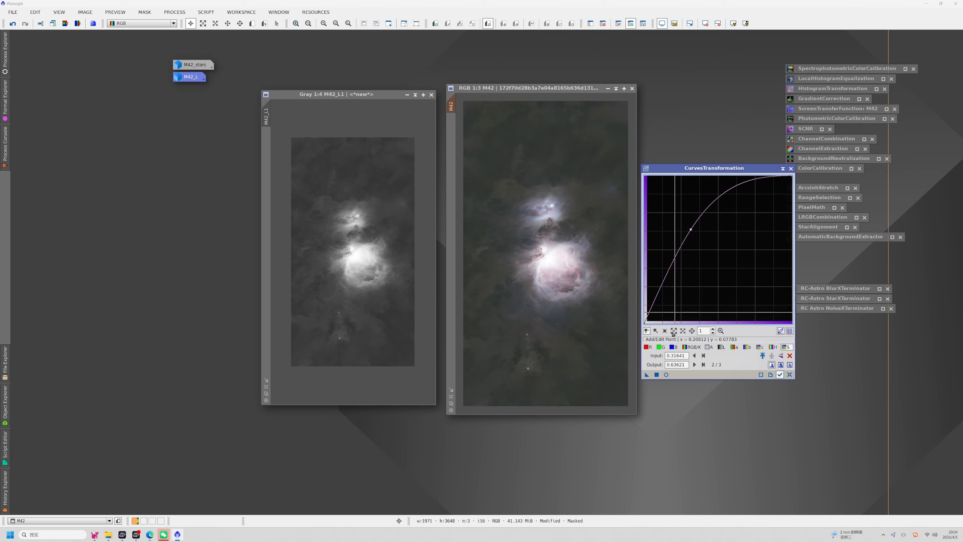
pyautogui.moveTo(646, 375); pyautogui.dragTo(563, 370)
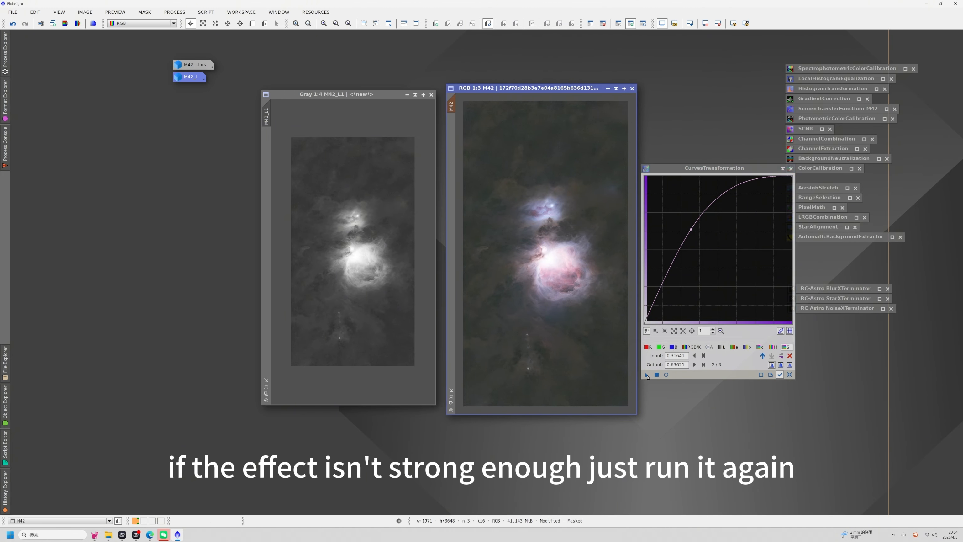
pyautogui.moveTo(648, 376); pyautogui.dragTo(580, 374)
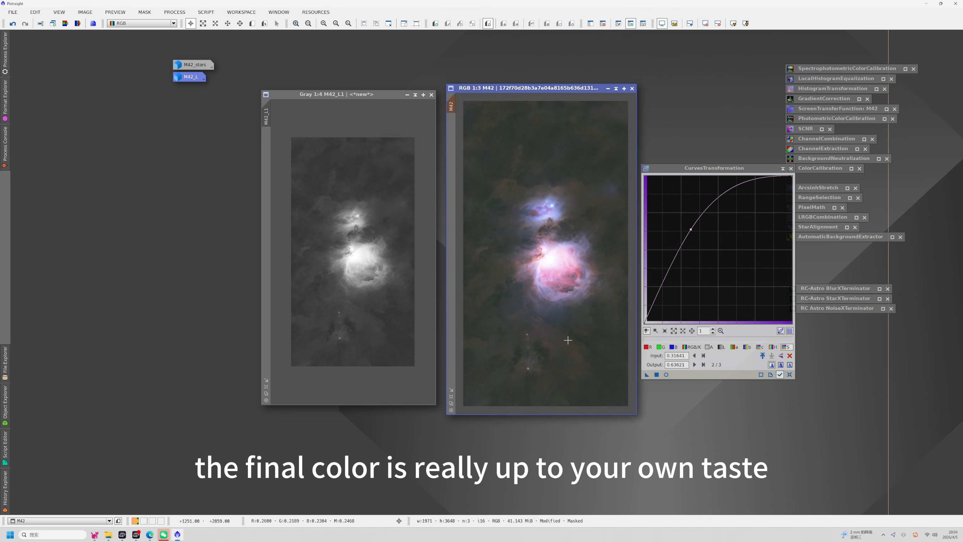
pyautogui.scroll(-1, 557, 333)
pyautogui.scroll(2, 546, 327)
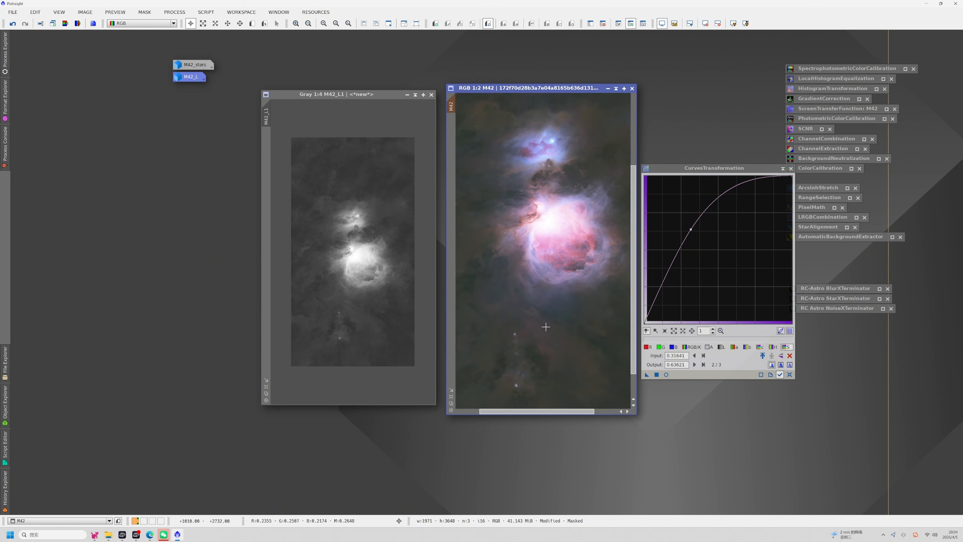
pyautogui.scroll(1, 545, 327)
pyautogui.scroll(-1, 549, 309)
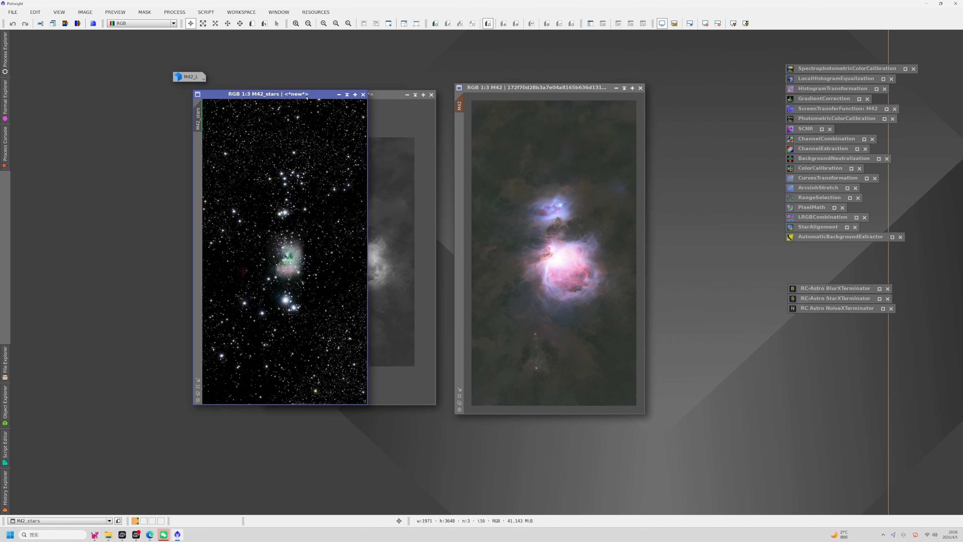
# Step: Stretch M42_stars permanently by applying its STF stretch through HistogramTransformation with midtones 0.00151872, reset the screen stretch and shade both tools
pyautogui.moveTo(306, 97); pyautogui.dragTo(374, 97)
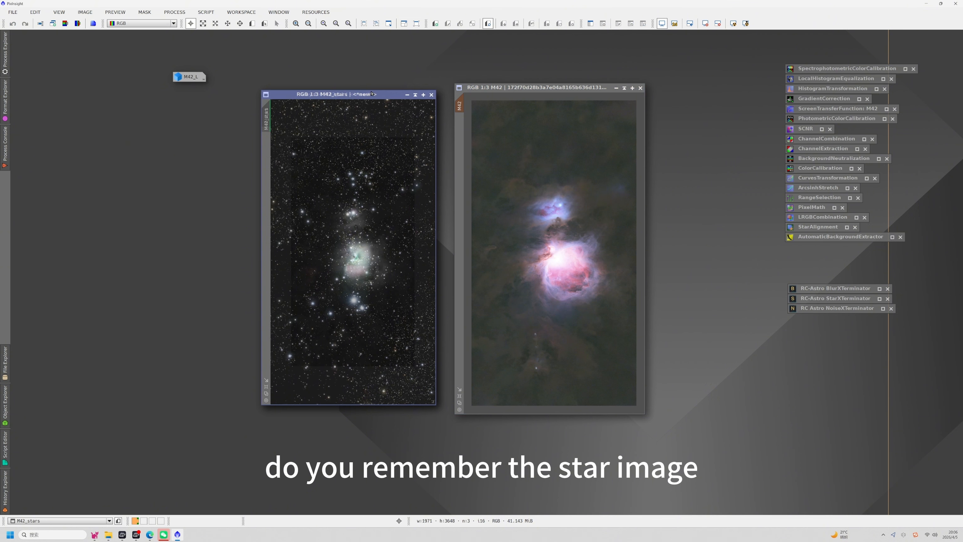
pyautogui.doubleClick(812, 110)
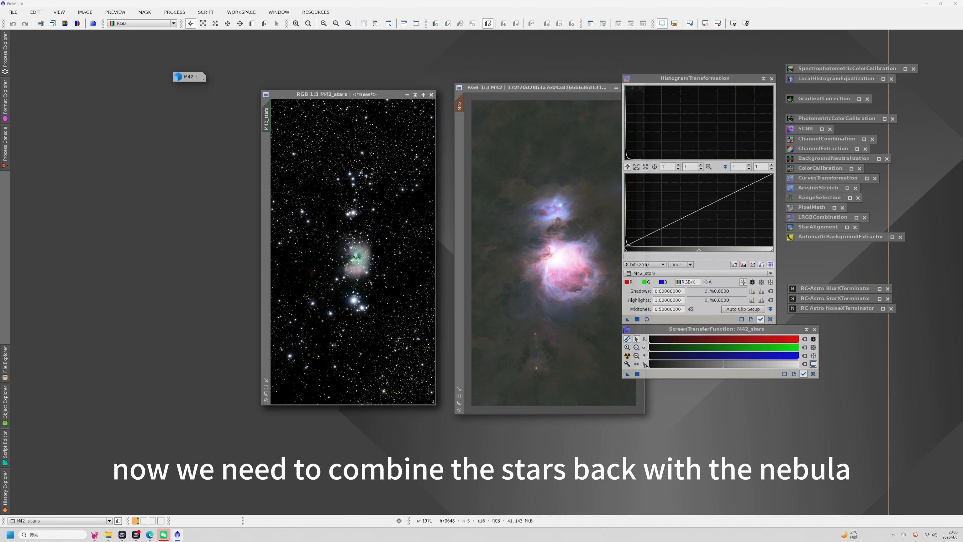
pyautogui.moveTo(627, 375); pyautogui.dragTo(368, 321)
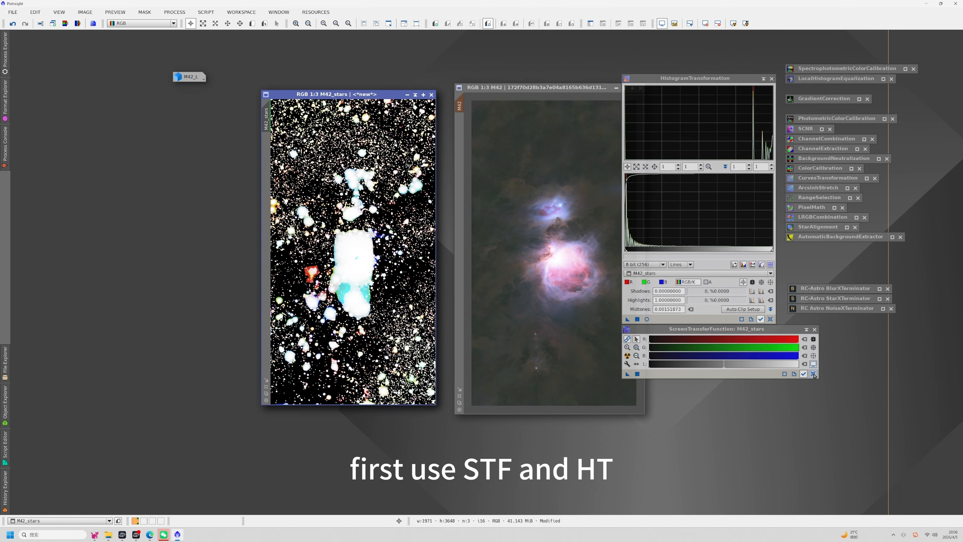
pyautogui.click(804, 347)
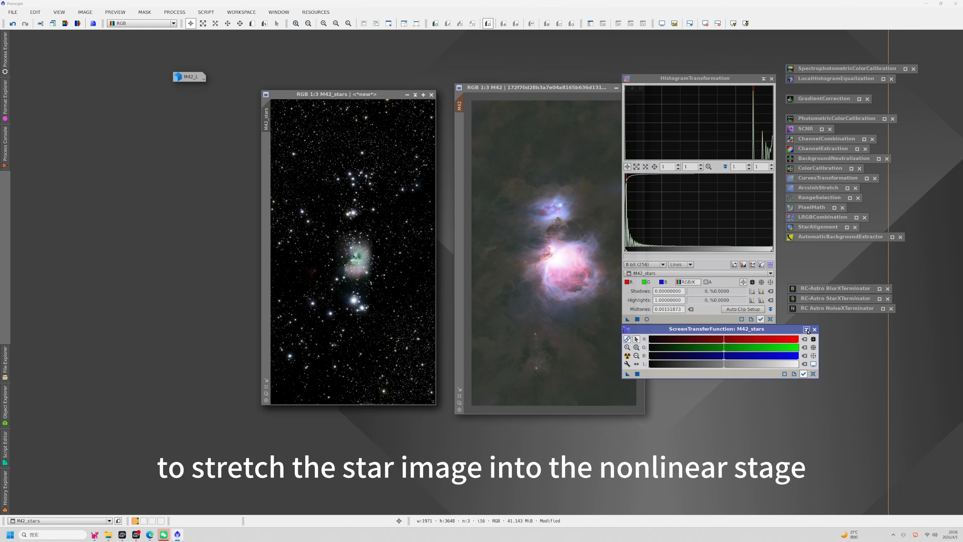
pyautogui.click(806, 329)
pyautogui.click(763, 79)
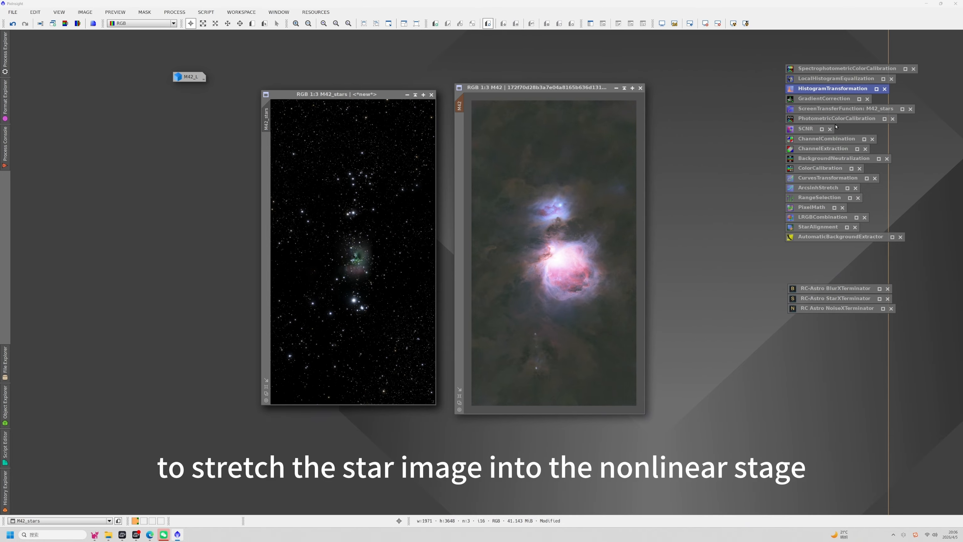
# Step: Remove the green cast from M42_stars with SCNR set to Green, Average Neutral, amount 0.73, preserving lightness, and shade the tool
pyautogui.doubleClick(805, 128)
pyautogui.moveTo(681, 332); pyautogui.dragTo(401, 320)
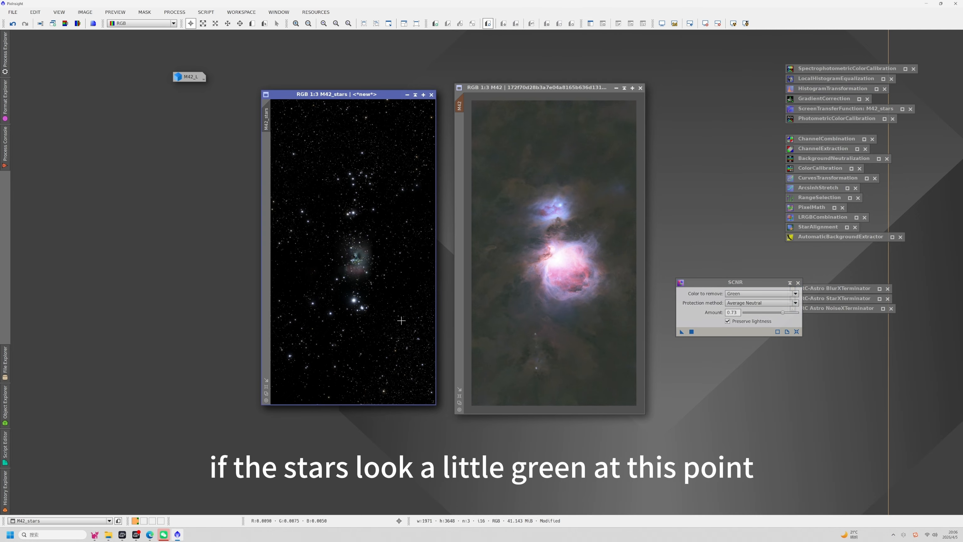
pyautogui.click(790, 283)
pyautogui.click(372, 96)
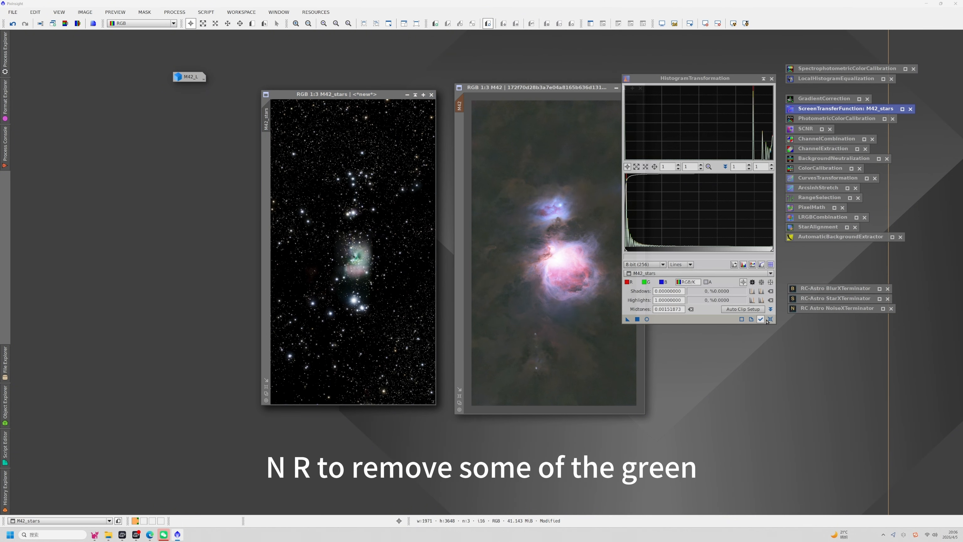
# Step: Reset HistogramTransformation and darken M42_stars by applying it with midtones of about 0.75 and again with about 0.626
pyautogui.click(769, 320)
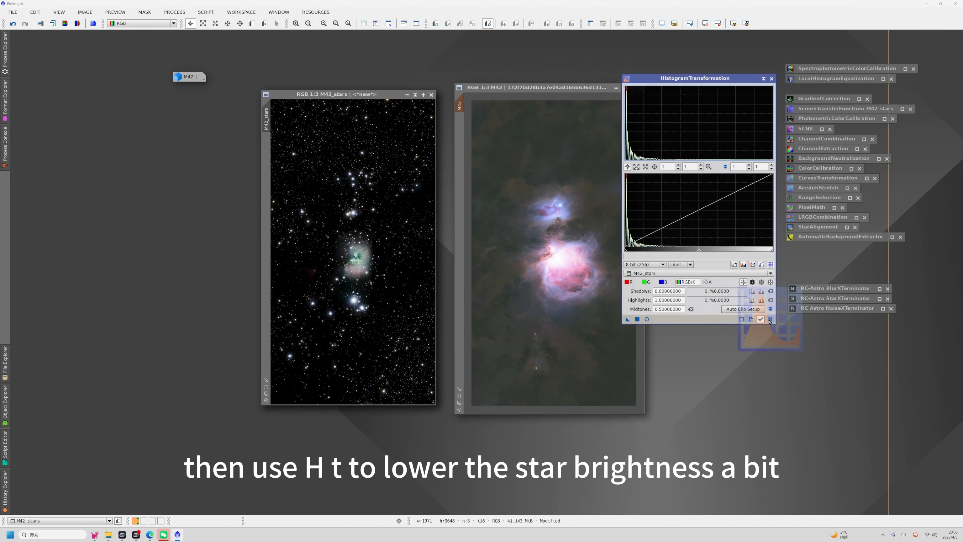
pyautogui.moveTo(699, 252); pyautogui.dragTo(735, 253)
pyautogui.moveTo(628, 318); pyautogui.dragTo(388, 315)
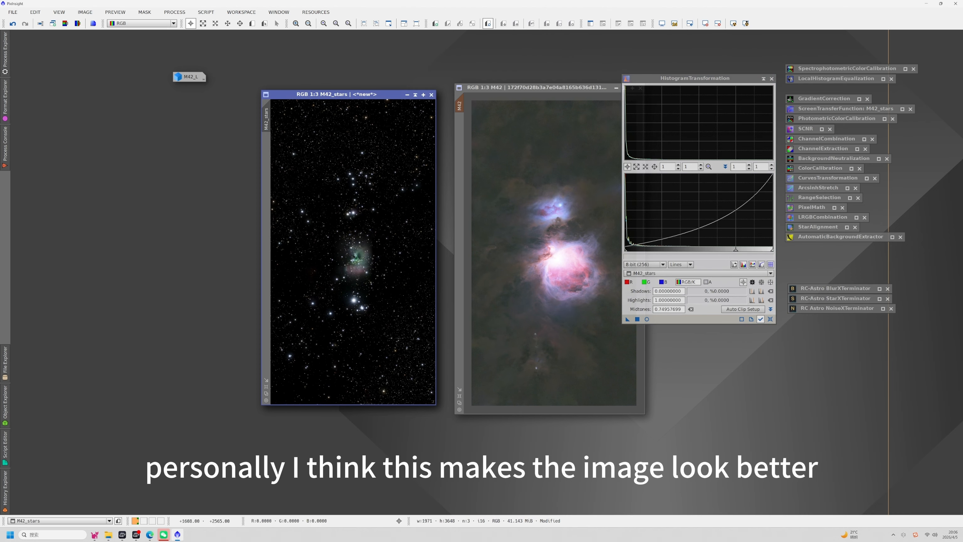
pyautogui.moveTo(735, 252); pyautogui.dragTo(717, 255)
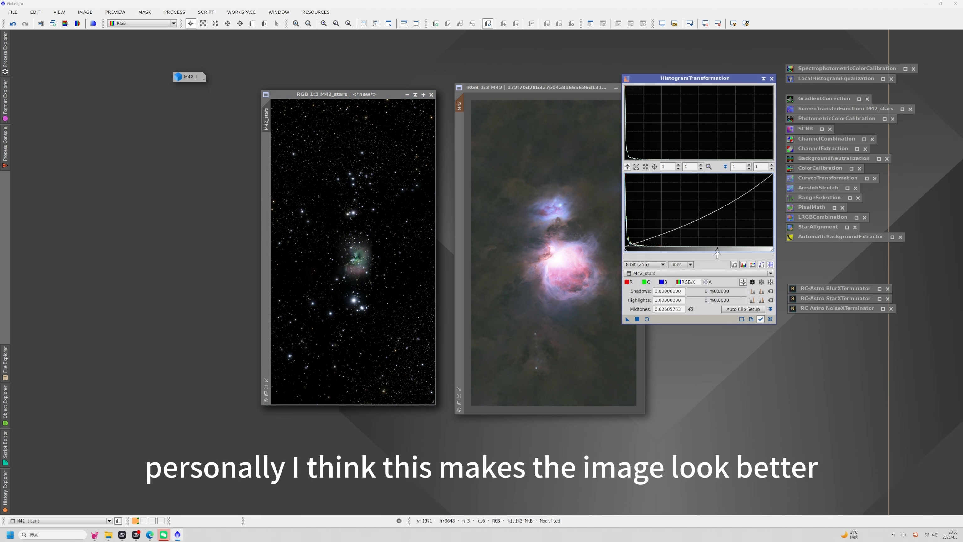
pyautogui.moveTo(627, 318); pyautogui.dragTo(385, 300)
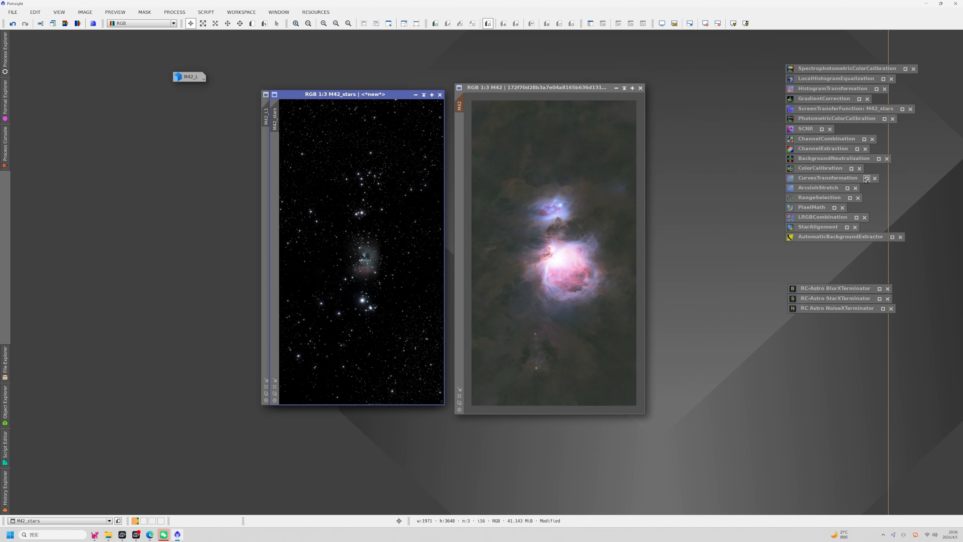
# Step: Boost the star color of M42_stars with a CurvesTransformation saturation curve of input 0.35025 and output 0.63959, applied twice, then reset and shade the tool
pyautogui.click(867, 178)
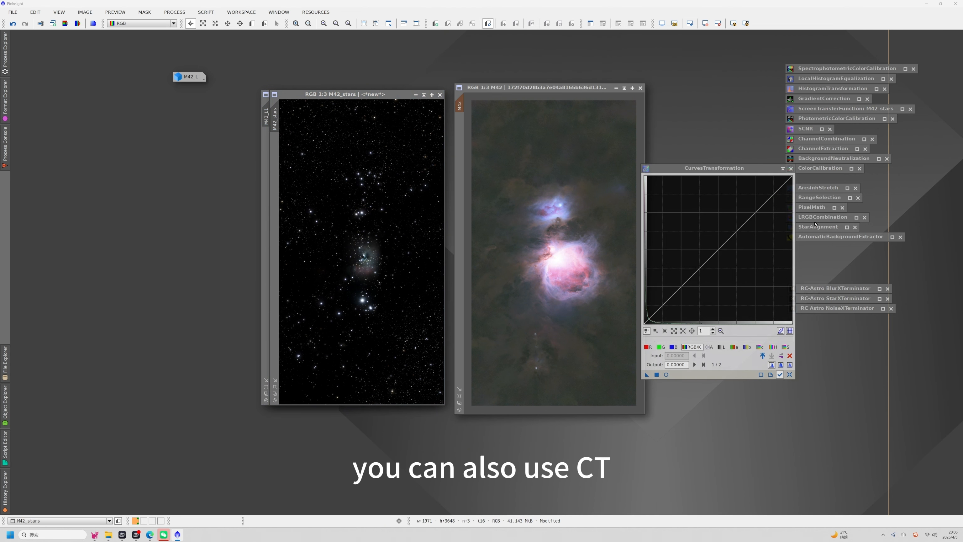
pyautogui.click(786, 347)
pyautogui.moveTo(719, 252); pyautogui.dragTo(696, 229)
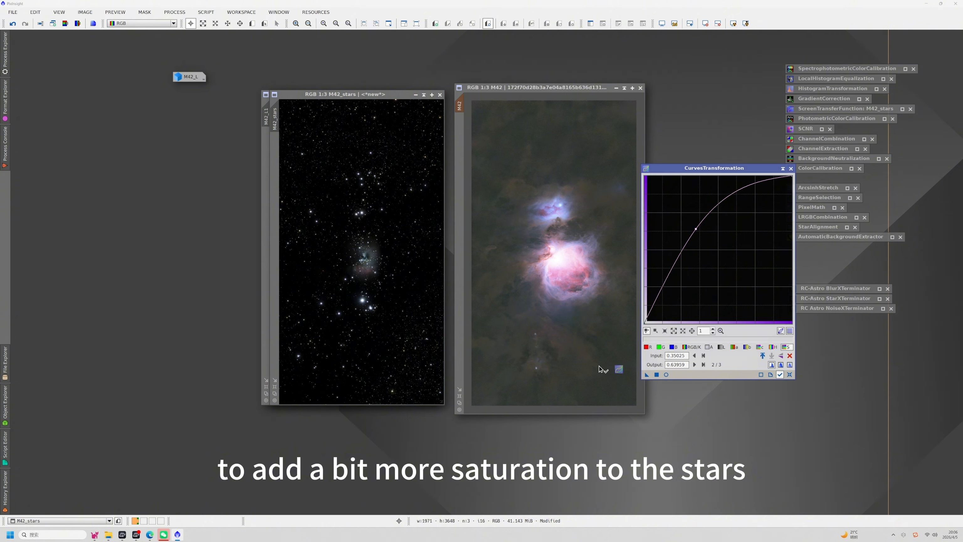
pyautogui.moveTo(600, 369); pyautogui.dragTo(410, 345)
pyautogui.scroll(2, 405, 348)
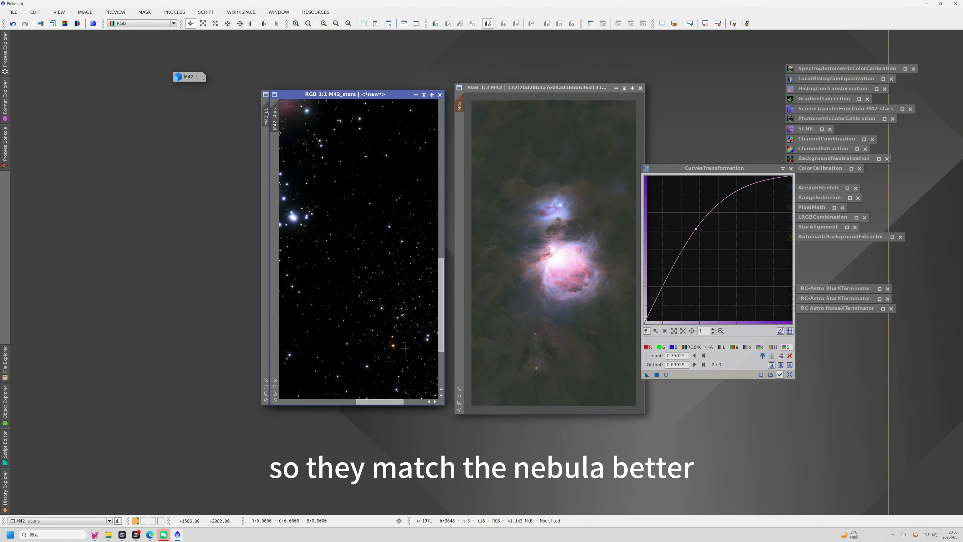
pyautogui.moveTo(648, 377); pyautogui.dragTo(391, 295)
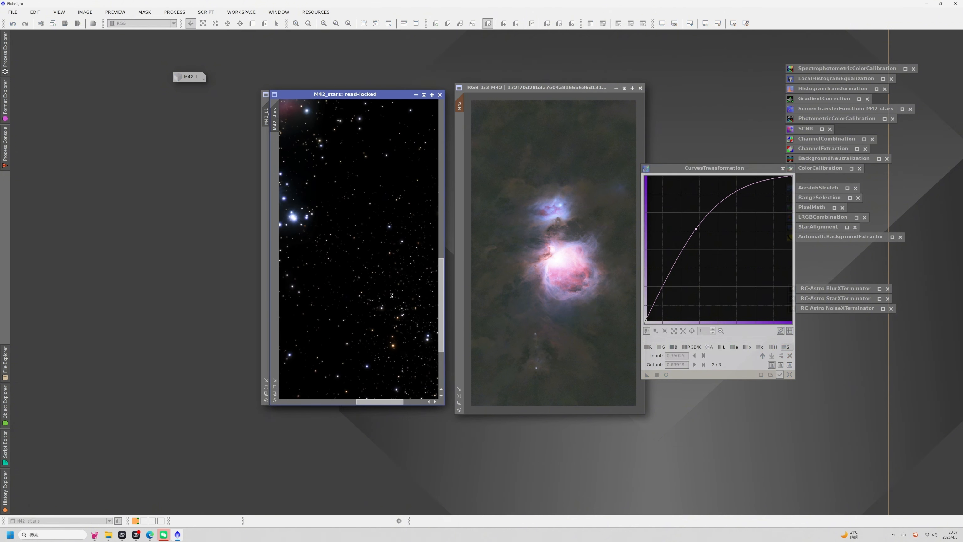
pyautogui.scroll(-2, 391, 296)
pyautogui.scroll(-1, 391, 296)
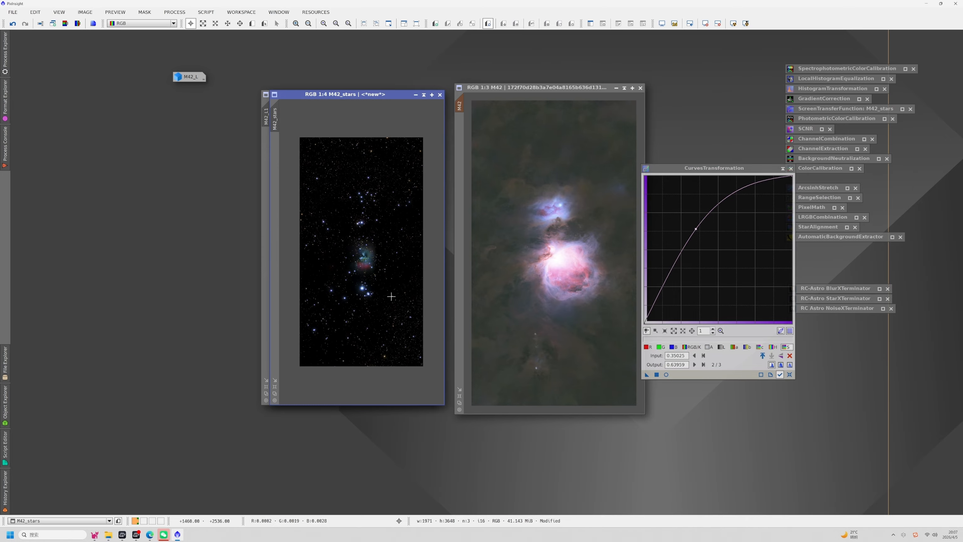
pyautogui.scroll(1, 391, 296)
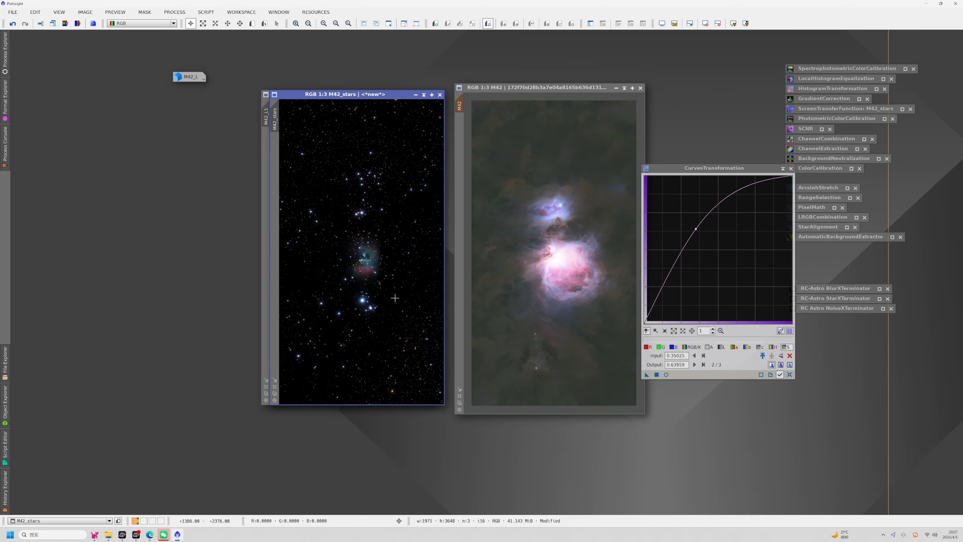
pyautogui.click(789, 375)
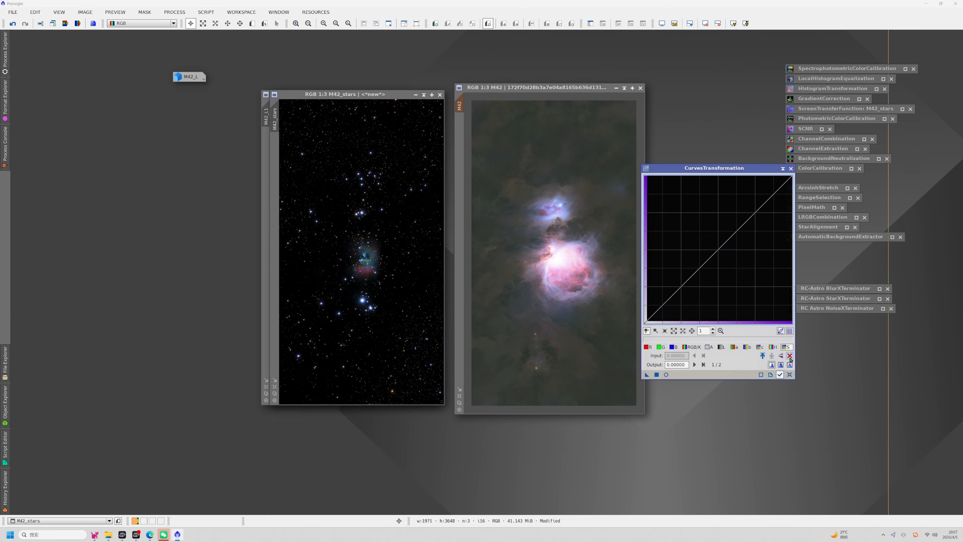
pyautogui.click(783, 169)
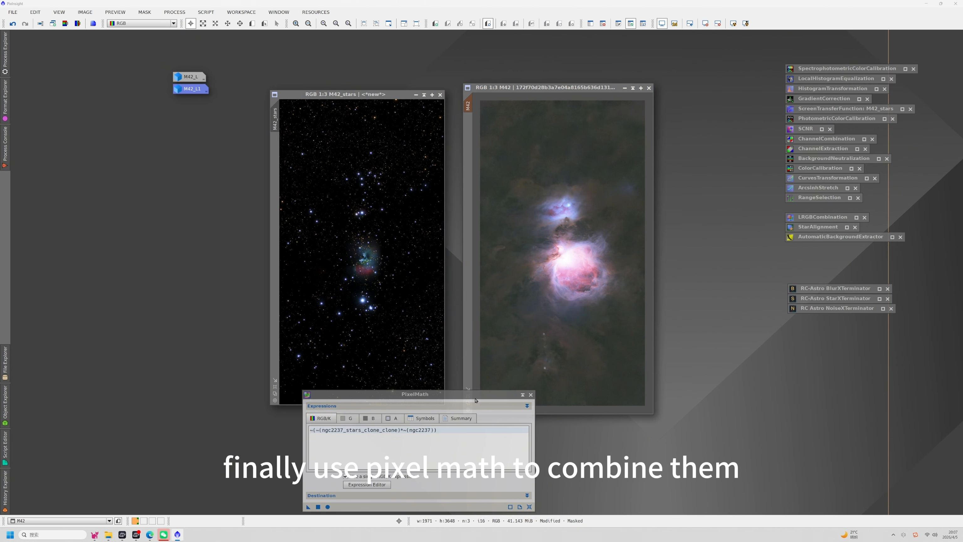
# Step: Copy the star image's identifier and replace ngc2237_stars_clone_clone with M42_stars in the PixelMath expression
pyautogui.moveTo(475, 400); pyautogui.dragTo(751, 337)
pyautogui.rightClick(282, 119)
pyautogui.click(296, 147)
pyautogui.hotkey('ctrl', 'c')
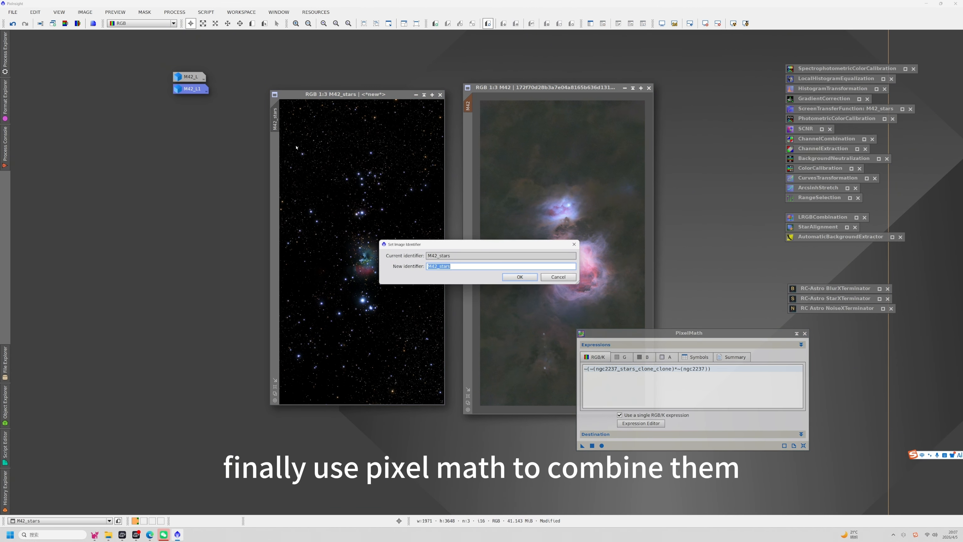
pyautogui.rightClick(440, 265)
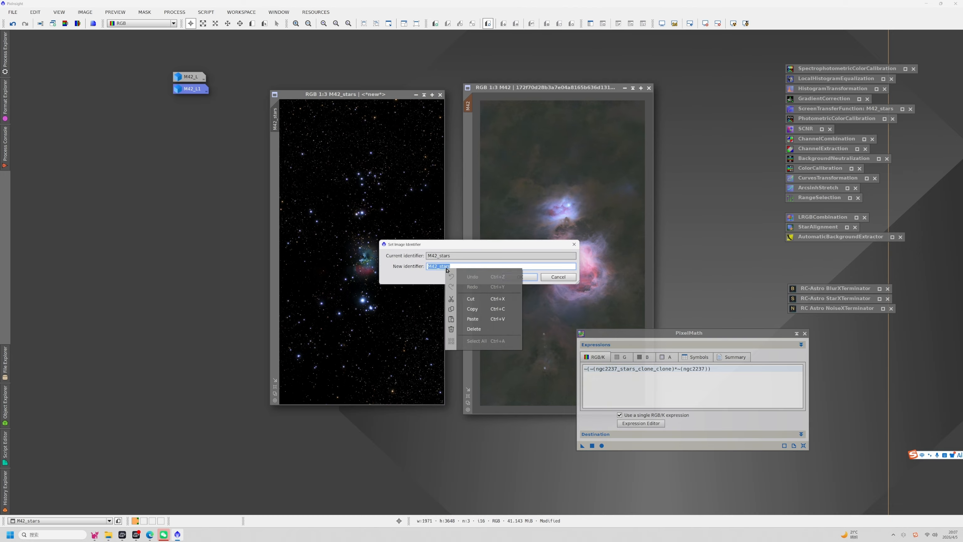
pyautogui.click(479, 311)
pyautogui.click(529, 279)
pyautogui.moveTo(596, 368); pyautogui.dragTo(626, 369)
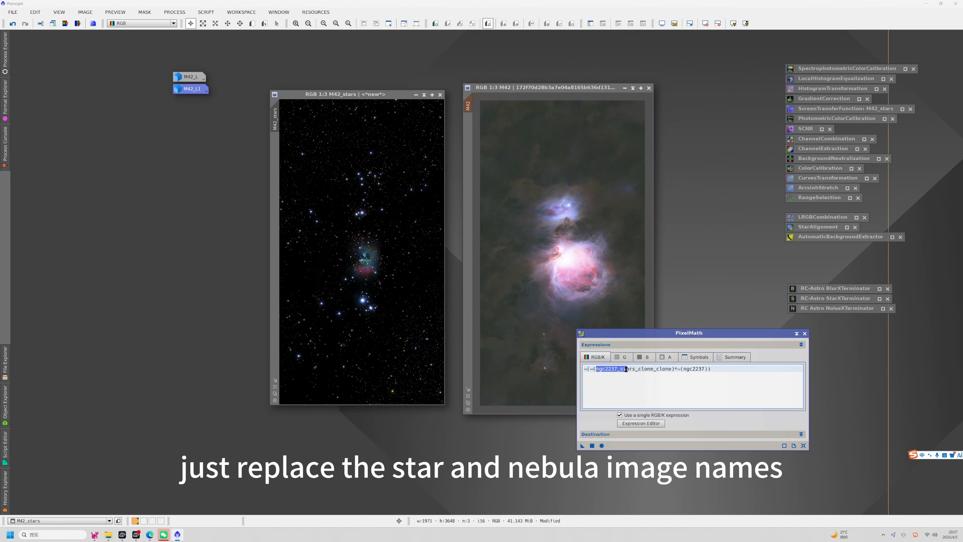
pyautogui.rightClick(670, 368)
pyautogui.click(691, 422)
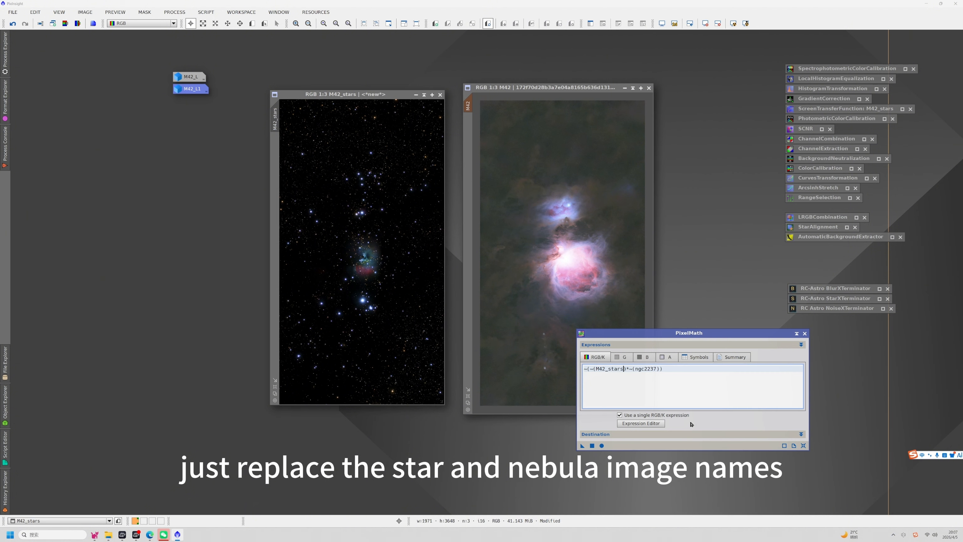
# Step: Replace ngc2237 with the nebula image's identifier to complete the PixelMath expression ~(~(M42_stars)*~(M42)), and apply it to M42_stars
pyautogui.rightClick(467, 102)
pyautogui.click(496, 135)
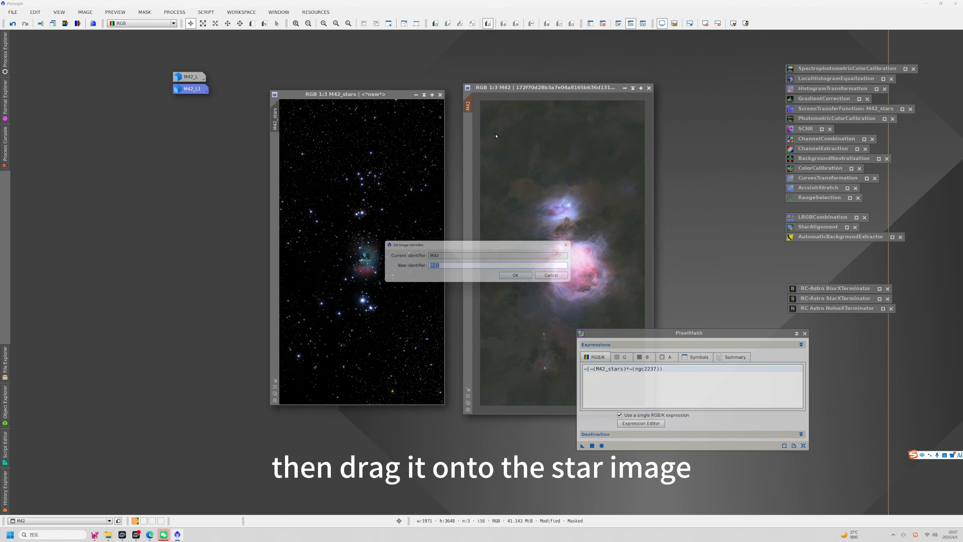
pyautogui.rightClick(443, 265)
pyautogui.click(459, 306)
pyautogui.click(519, 276)
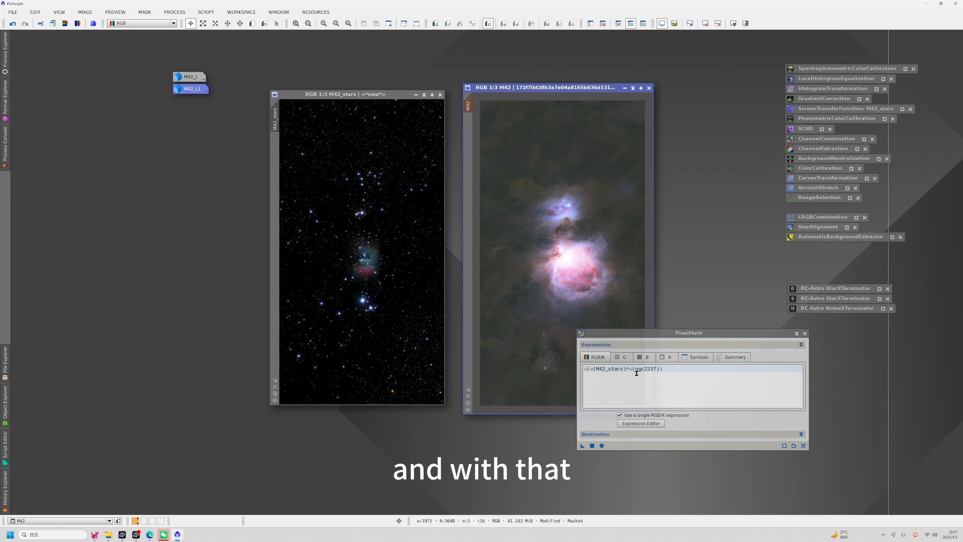
pyautogui.doubleClick(647, 368)
pyautogui.rightClick(656, 369)
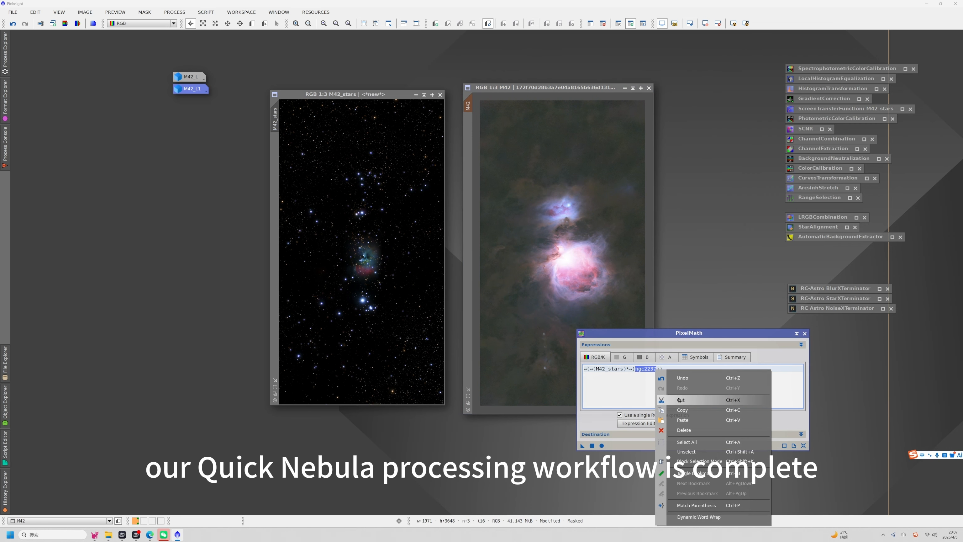
pyautogui.click(682, 419)
pyautogui.moveTo(641, 335); pyautogui.dragTo(626, 291)
pyautogui.moveTo(568, 403); pyautogui.dragTo(382, 312)
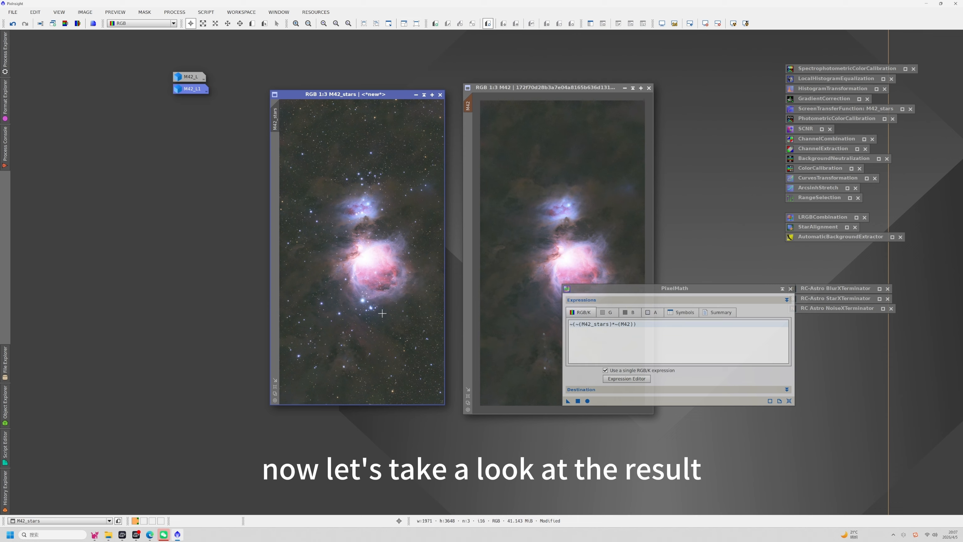